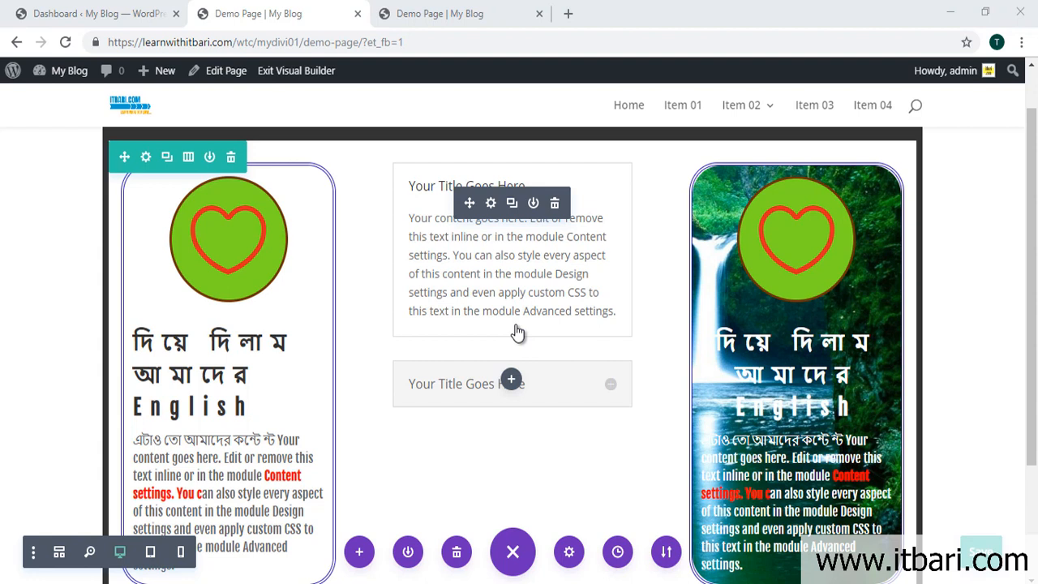
Open the middle column's accordion settings clear of the preview and test expanding the second and first items
left_click(490, 205)
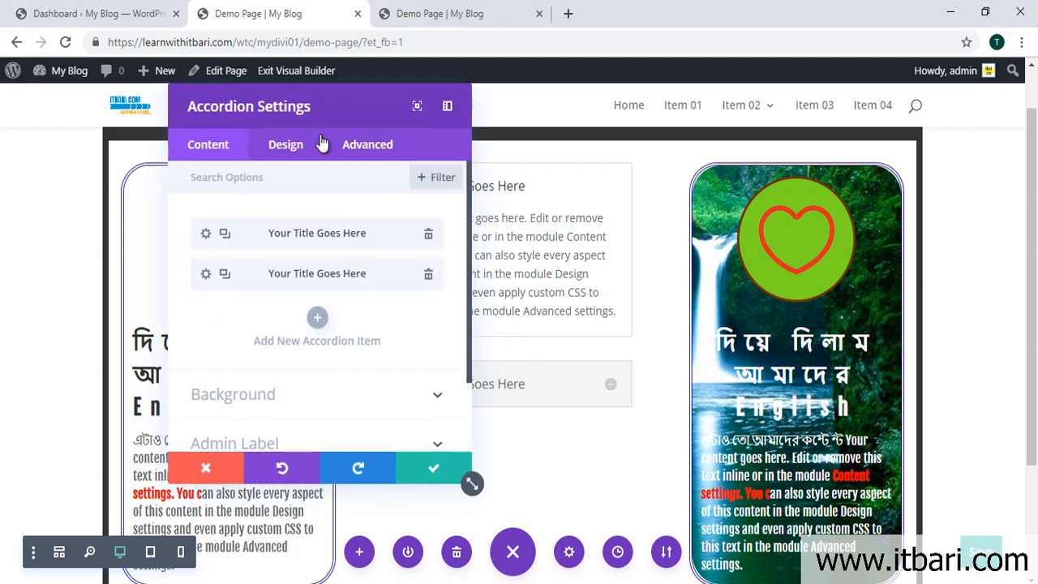
left_click_drag(329, 110, 847, 124)
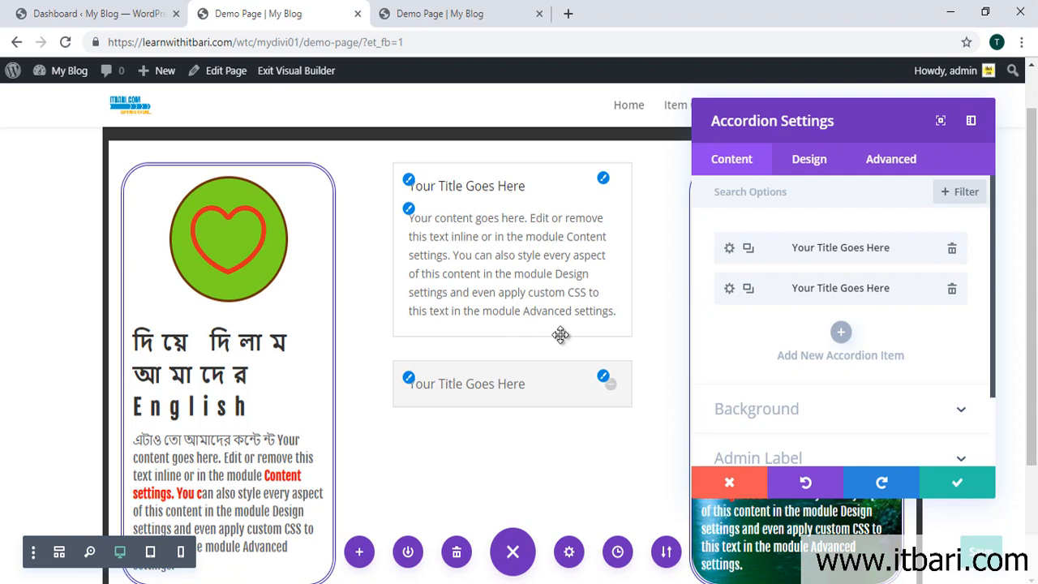
left_click(605, 388)
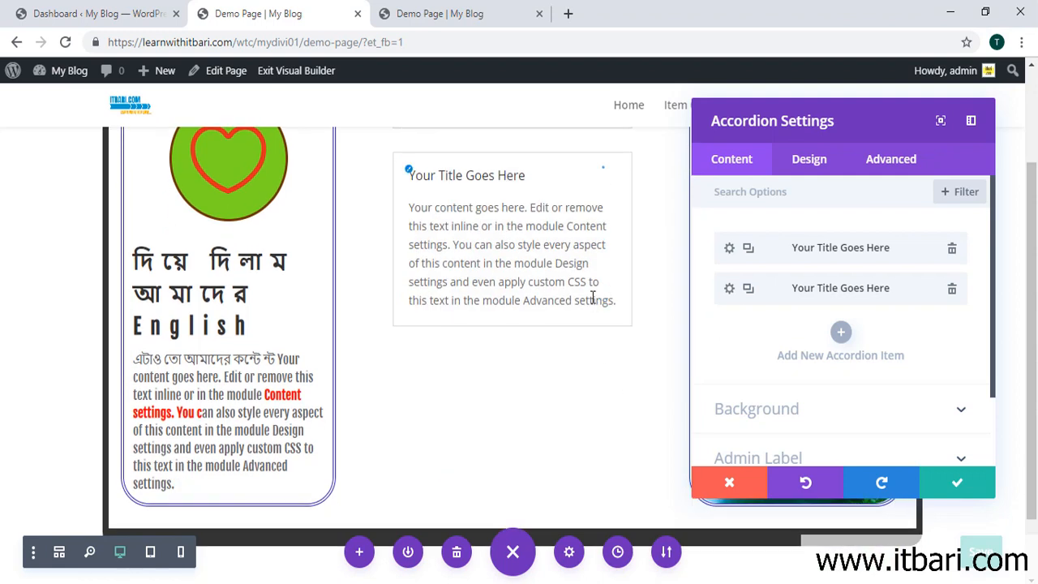
scroll(593, 298, "up", 1)
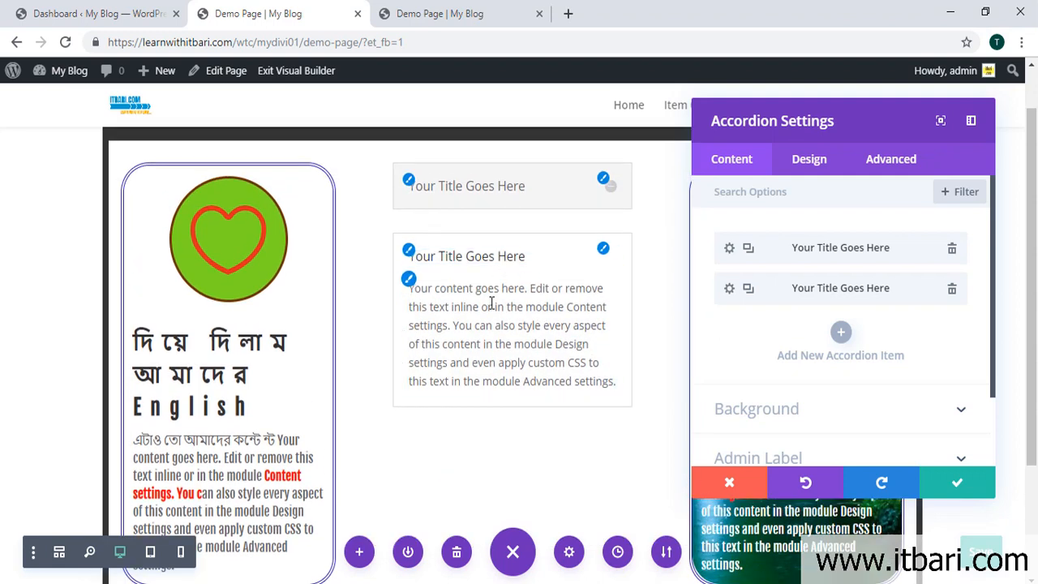
left_click(613, 191)
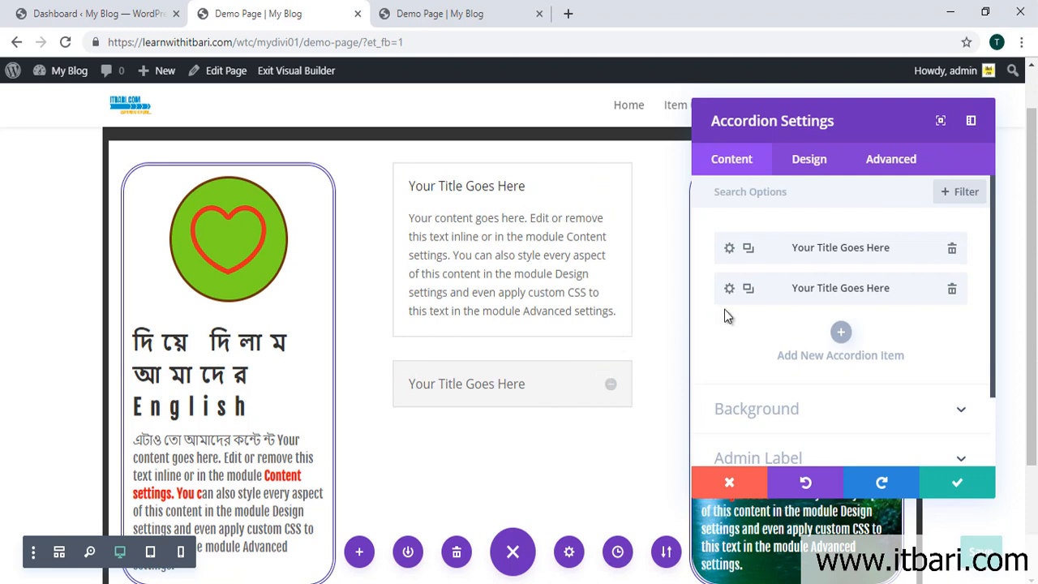
Open the first accordion item's settings and set its title to "এটা আমাদের প্রশ্ন"
left_click(730, 250)
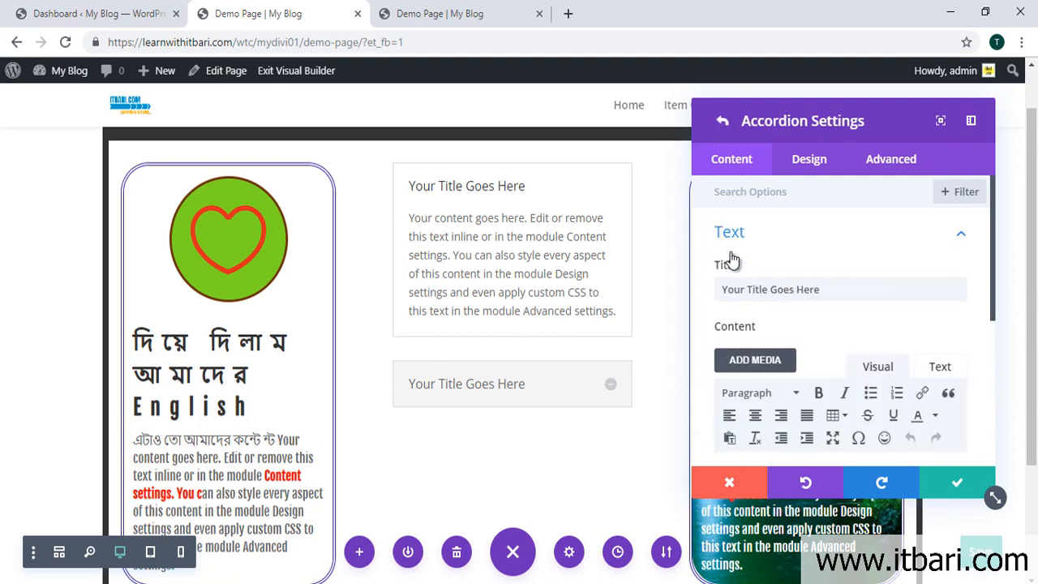
scroll(852, 325, "down", 3)
scroll(858, 336, "up", 3)
left_click(606, 283)
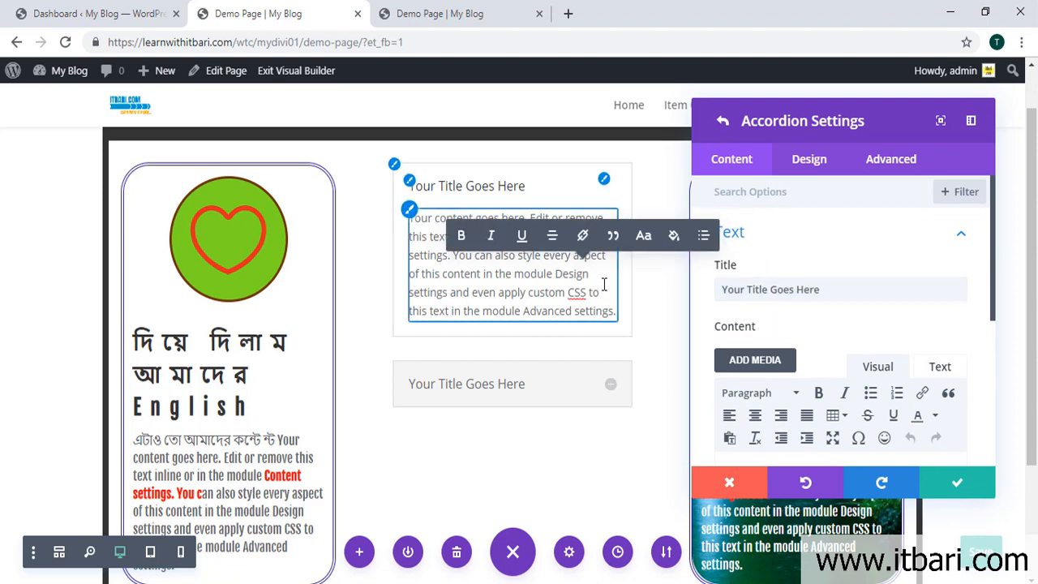
type("eTa")
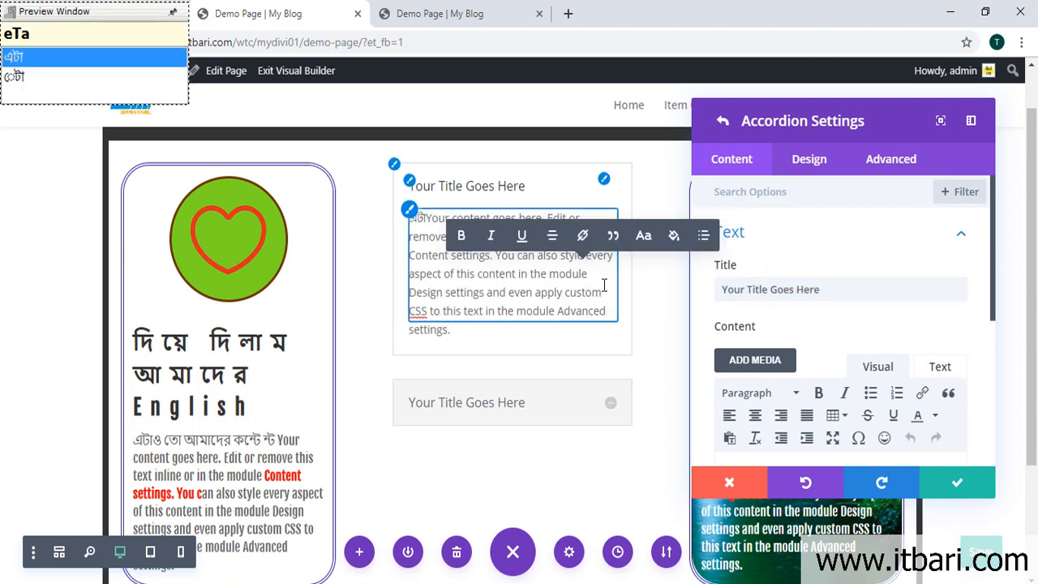
left_click(830, 290)
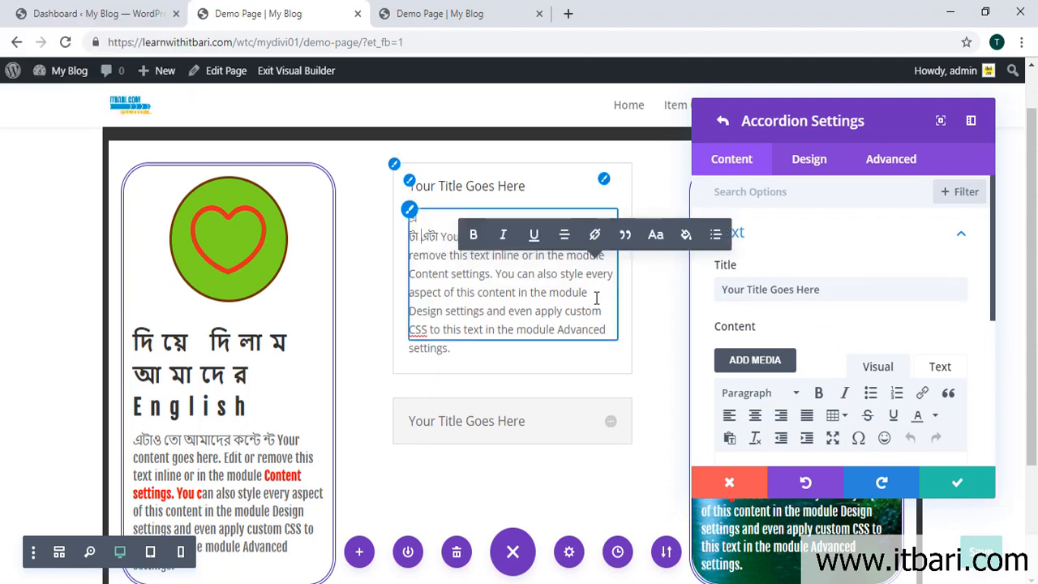
triple_click(761, 298)
type("eTa amader ")
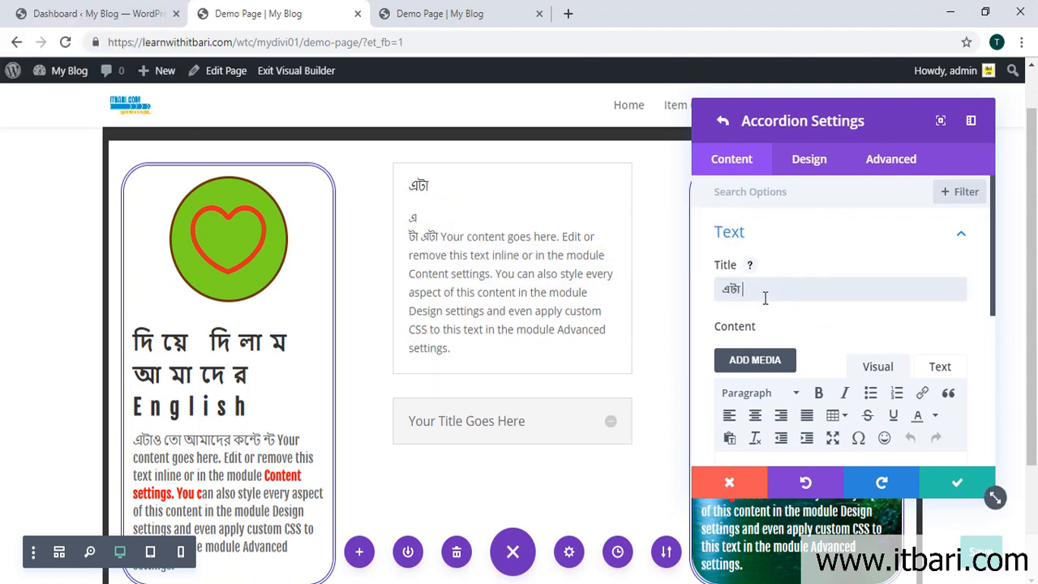
type("prshn")
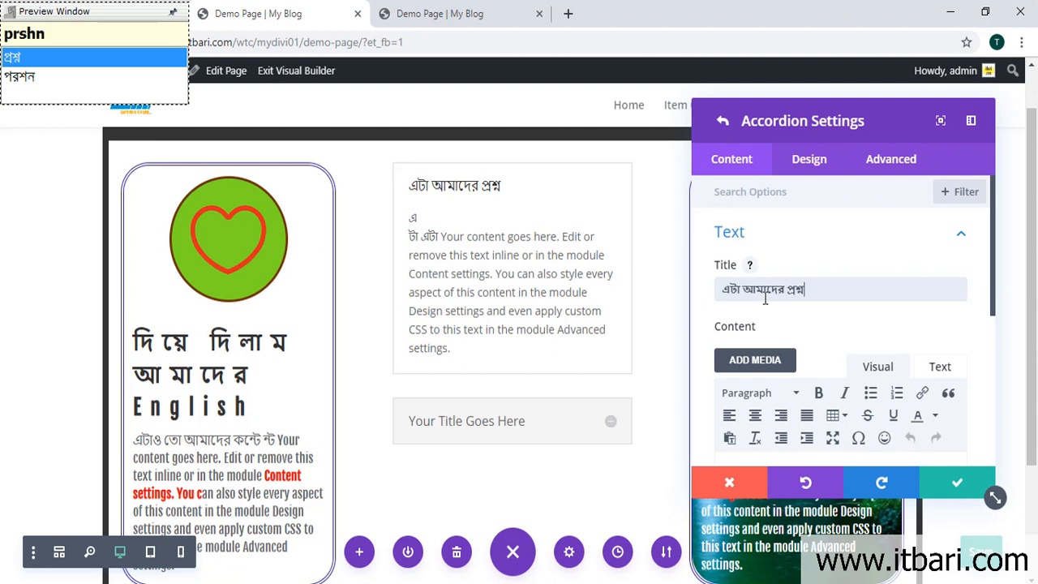
Replace the first item's placeholder content with "এটা আমাদের উত্তর"
scroll(770, 279, "down", 3)
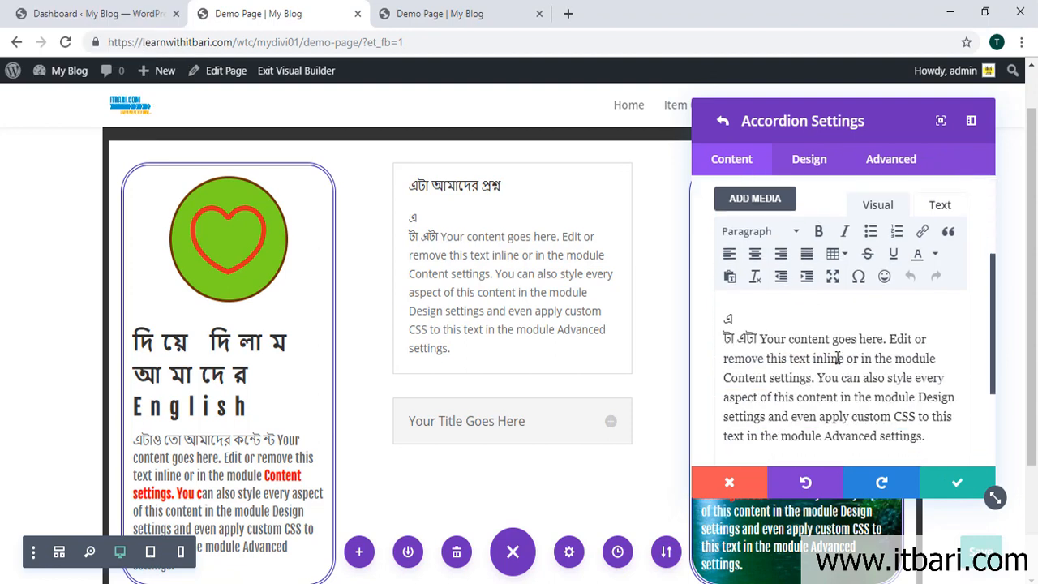
left_click_drag(927, 437, 860, 341)
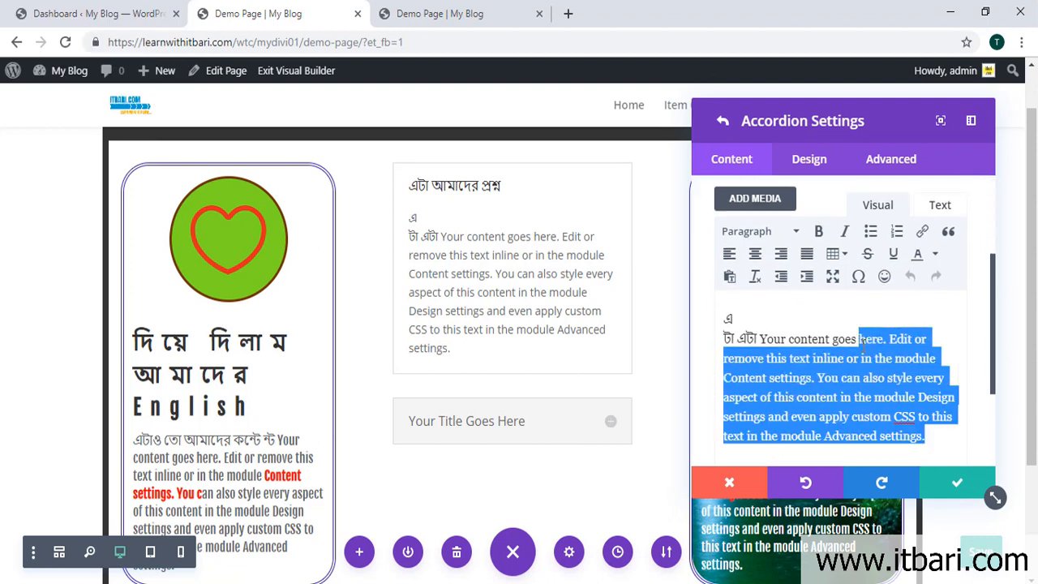
key("BackSpace")
key("BackSpace")
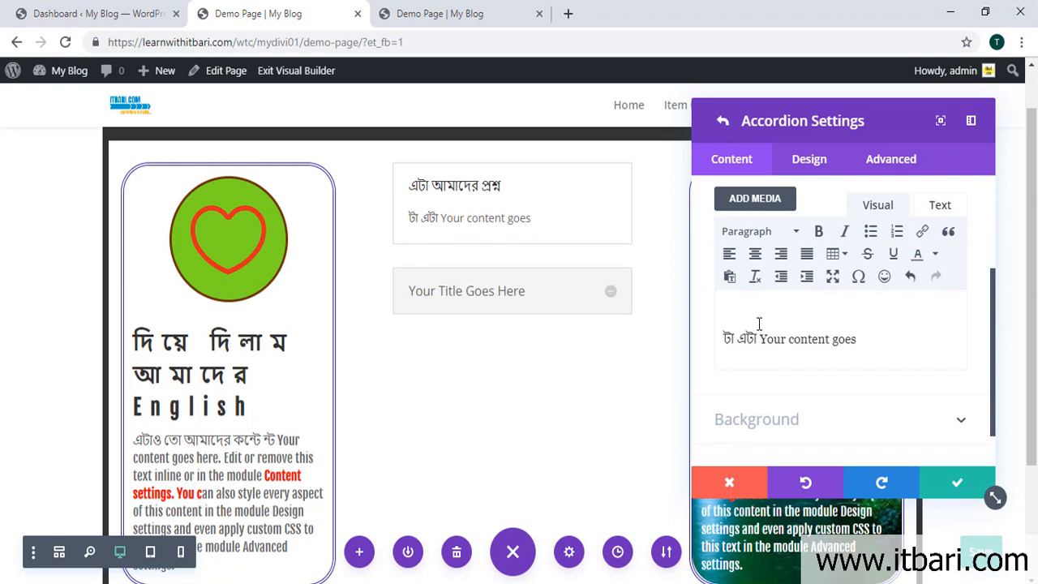
key("Delete")
left_click_drag(874, 334, 556, 324)
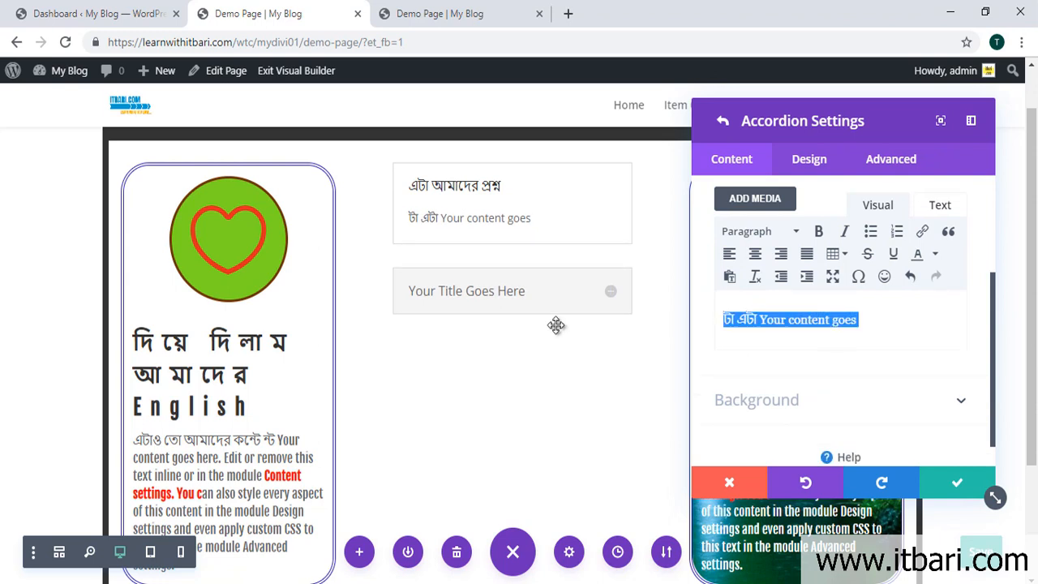
type("এটা আমাদের উত্তর")
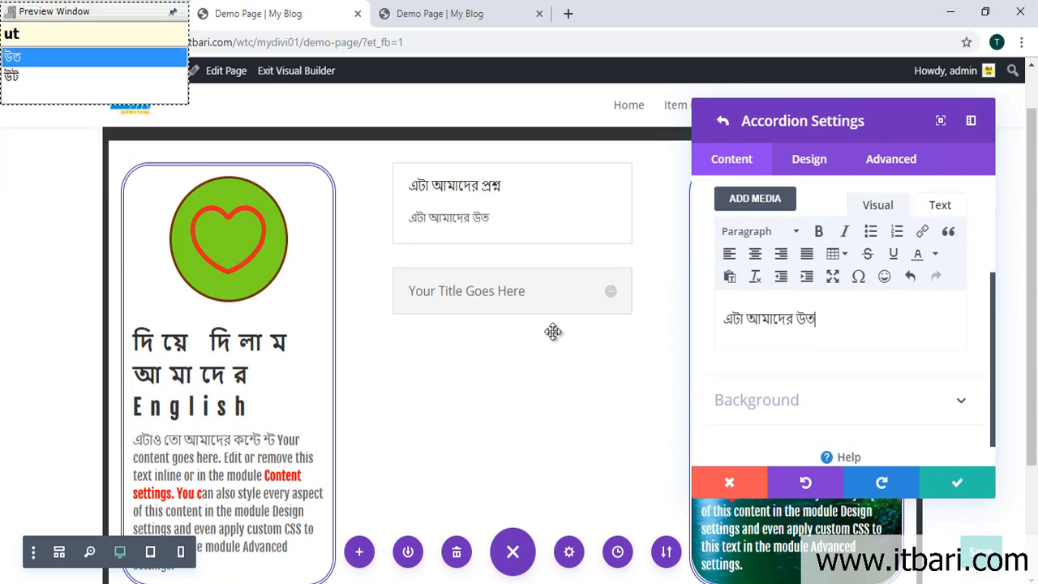
key("ctrl+shift+Left")
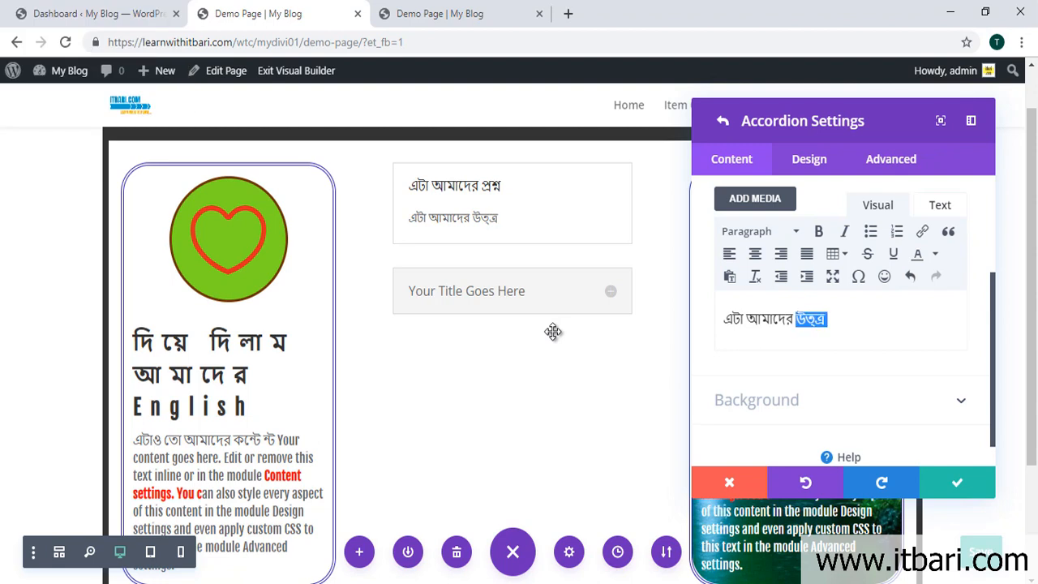
type("uttr")
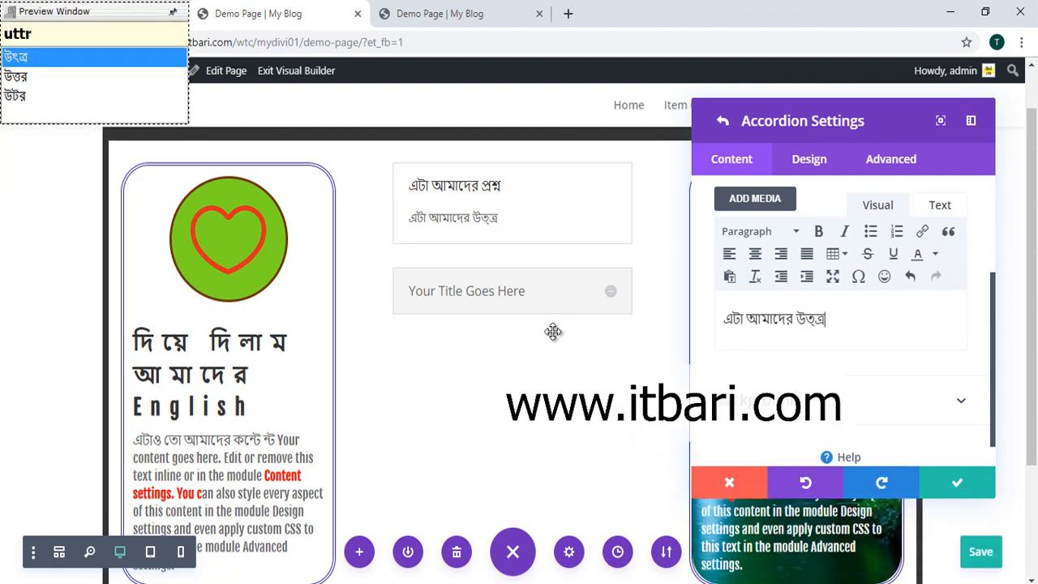
key("Down")
key("Return")
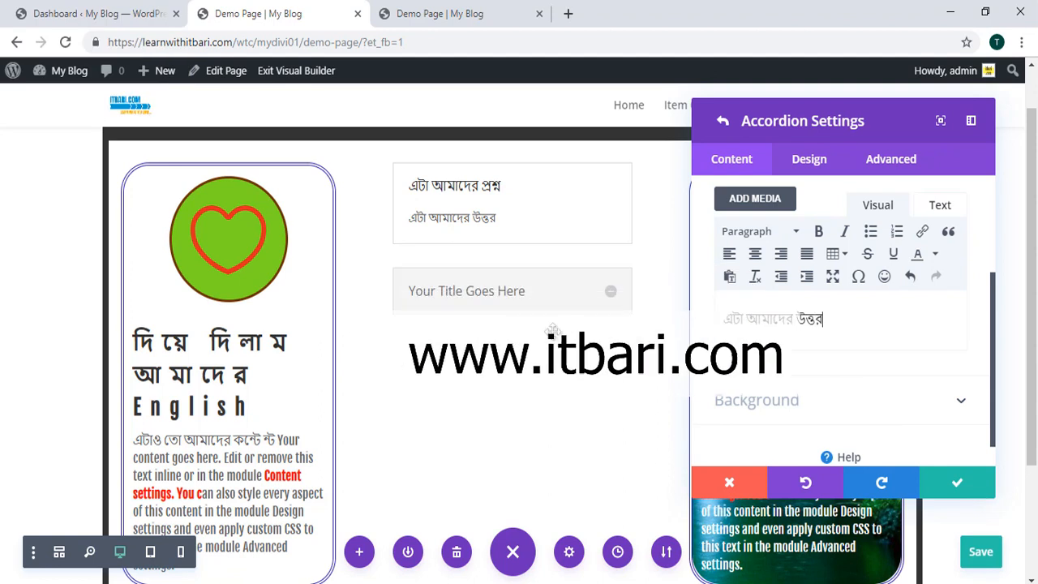
Copy the answer text and paste it as four additional paragraphs below the original
key("ctrl+a")
key("ctrl+c")
key("End")
key("Return")
key("ctrl+v")
key("Return")
key("ctrl+v")
key("Return")
key("ctrl+v")
key("Return")
key("ctrl+v")
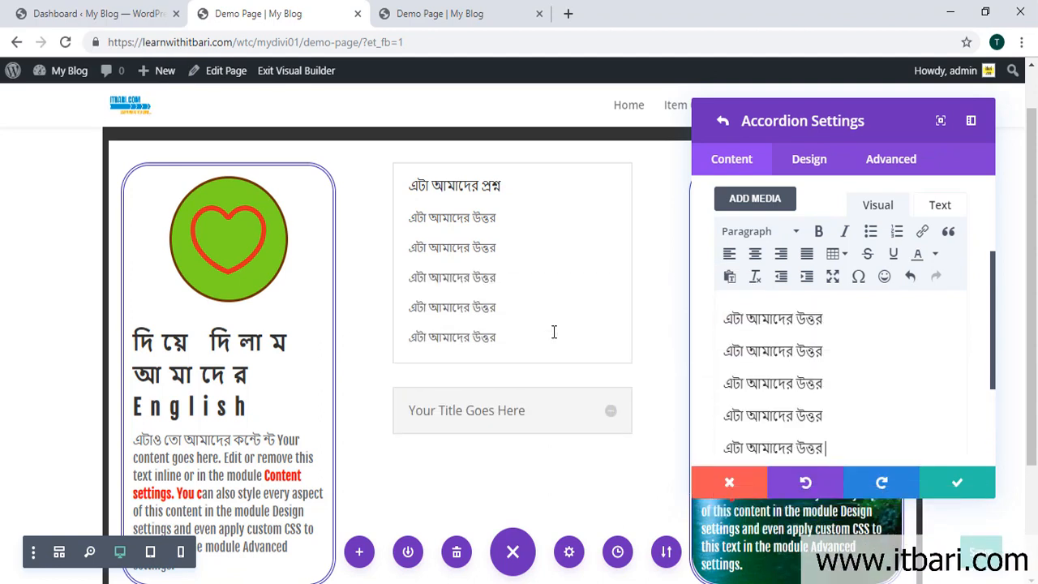
Undo the four pasted answer paragraphs
key("ctrl+z")
key("ctrl+z")
key("ctrl+z")
key("ctrl+z")
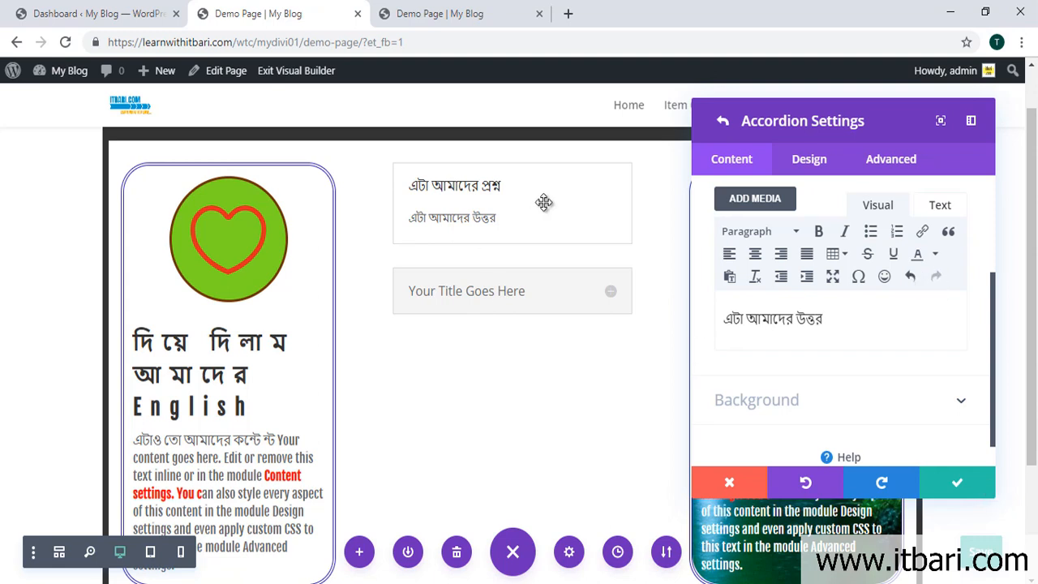
Repeat "এটা আমাদের উত্তর" seven times as one continuous paragraph in the first item's content
key("ctrl+a")
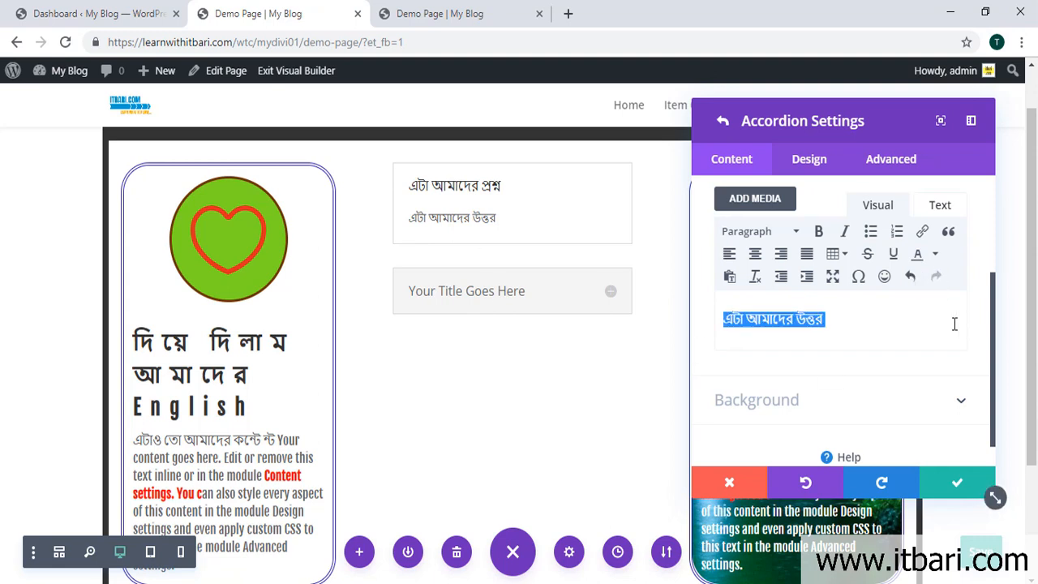
key("ctrl+v")
key("ctrl+v")
key("ctrl+v")
key("ctrl+v")
key("ctrl+v")
key("ctrl+v")
key("ctrl+v")
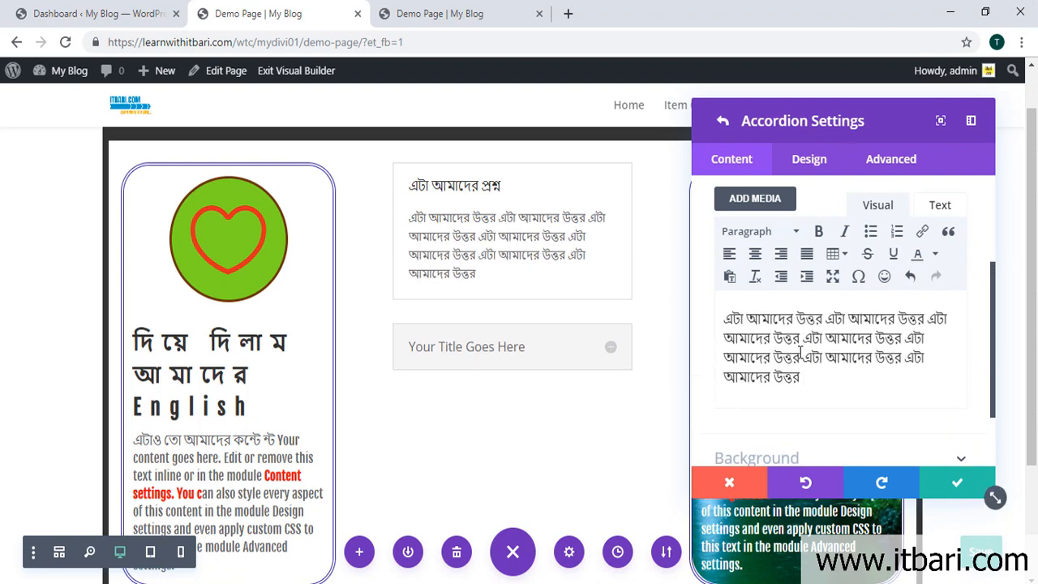
Make the phrase "আমাদের উত্তর এটা" in the second line of the answer bold
scroll(799, 351, "down", 1)
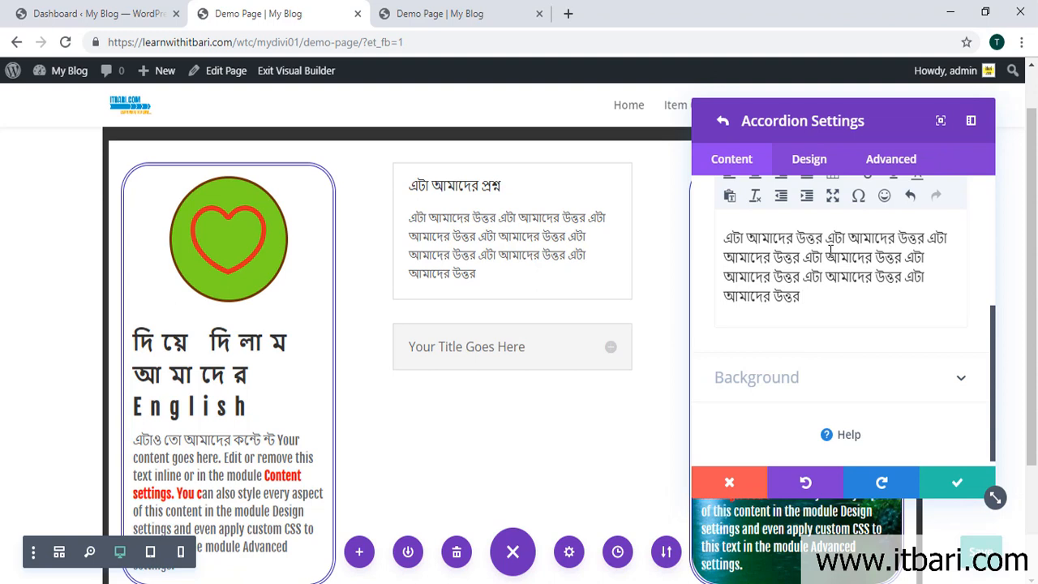
left_click_drag(872, 256, 930, 256)
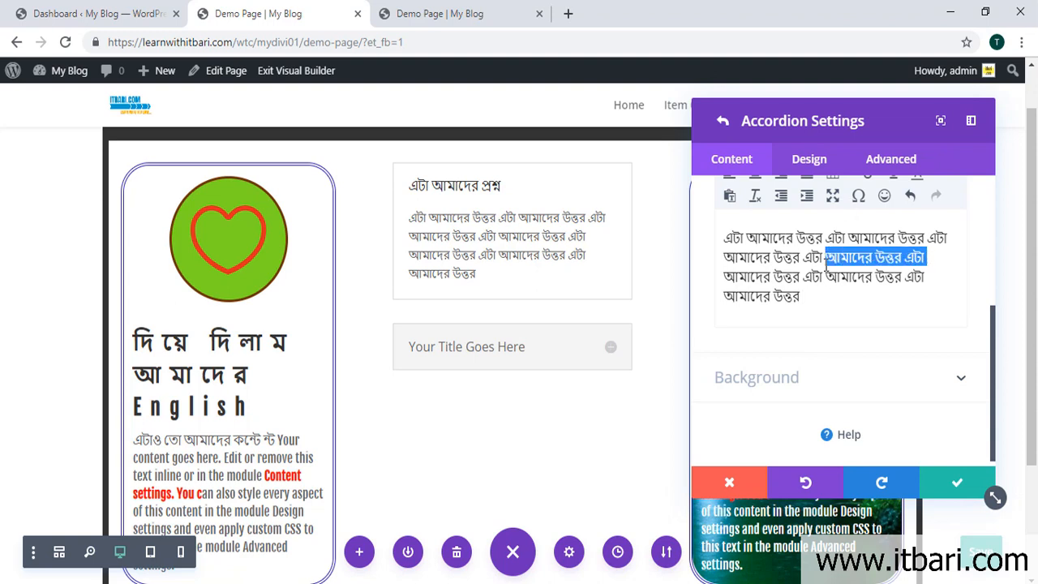
scroll(827, 260, "up", 1)
left_click(821, 233)
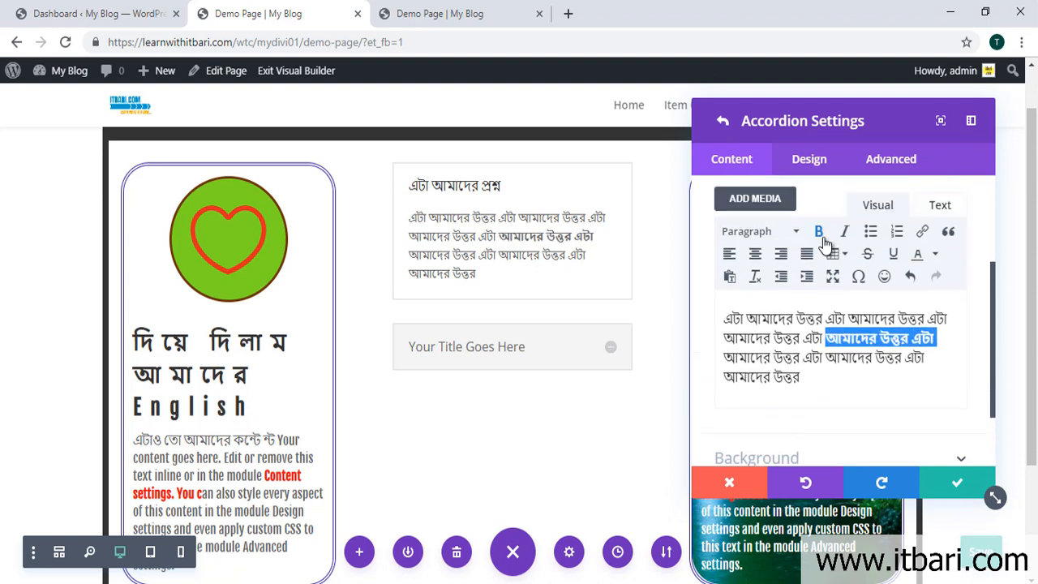
Add a background color to the first accordion item and set it to yellow, #edf000
scroll(819, 296, "down", 1)
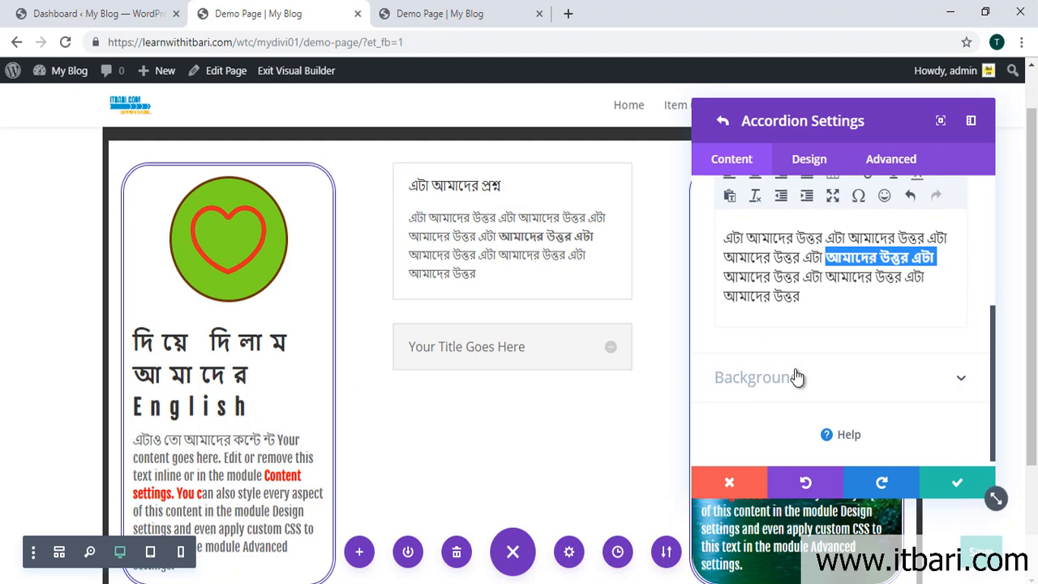
scroll(741, 385, "down", 1)
left_click(964, 367)
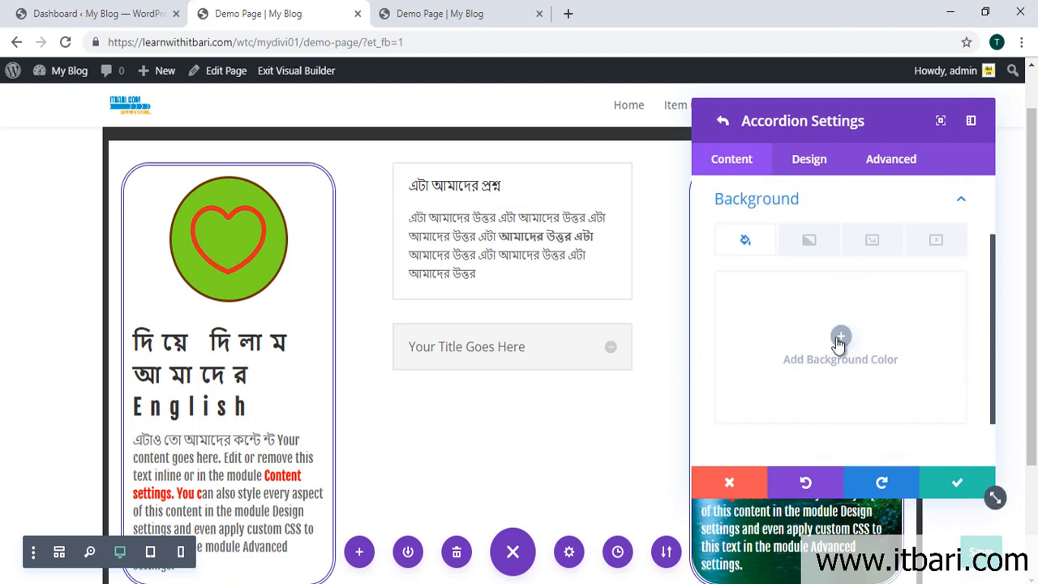
left_click(841, 377)
left_click_drag(822, 352, 834, 308)
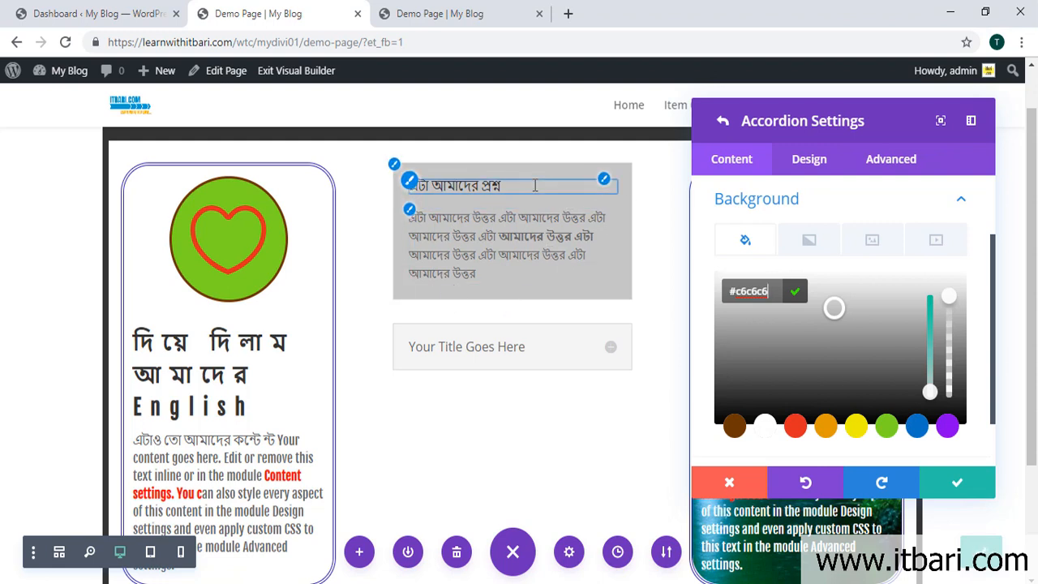
left_click_drag(930, 391, 932, 344)
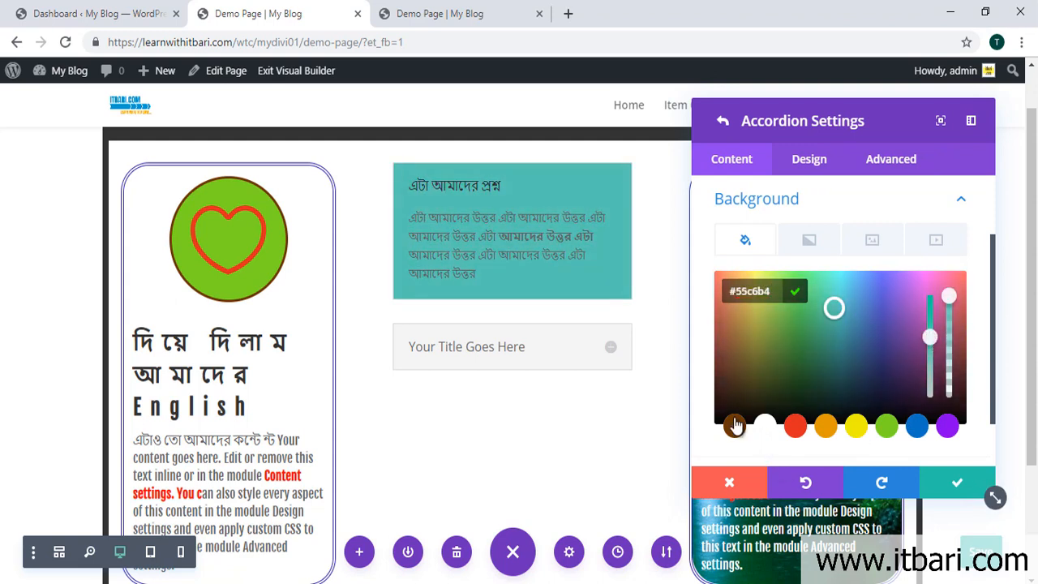
left_click(735, 427)
left_click(856, 426)
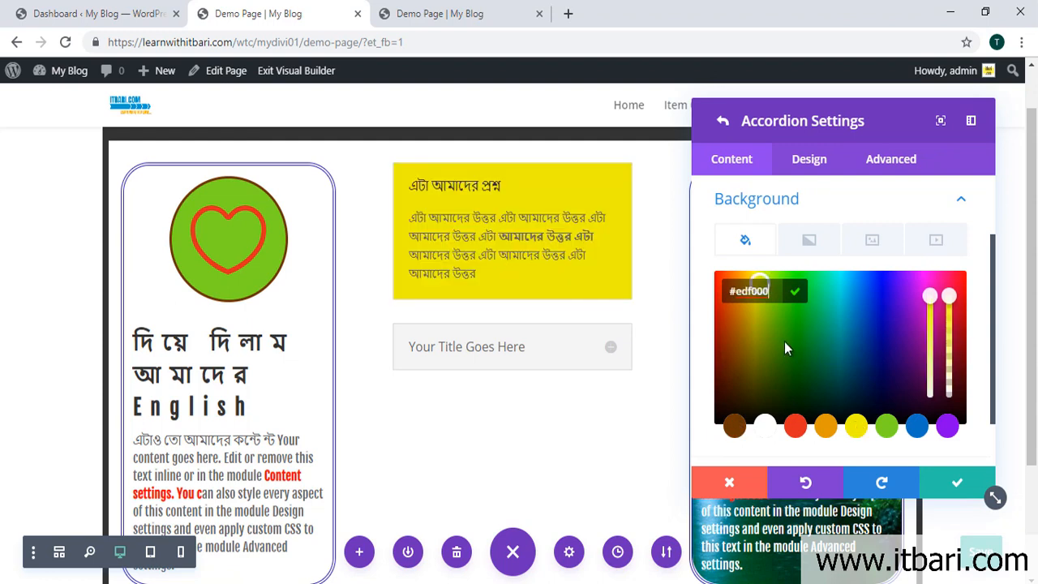
left_click(710, 252)
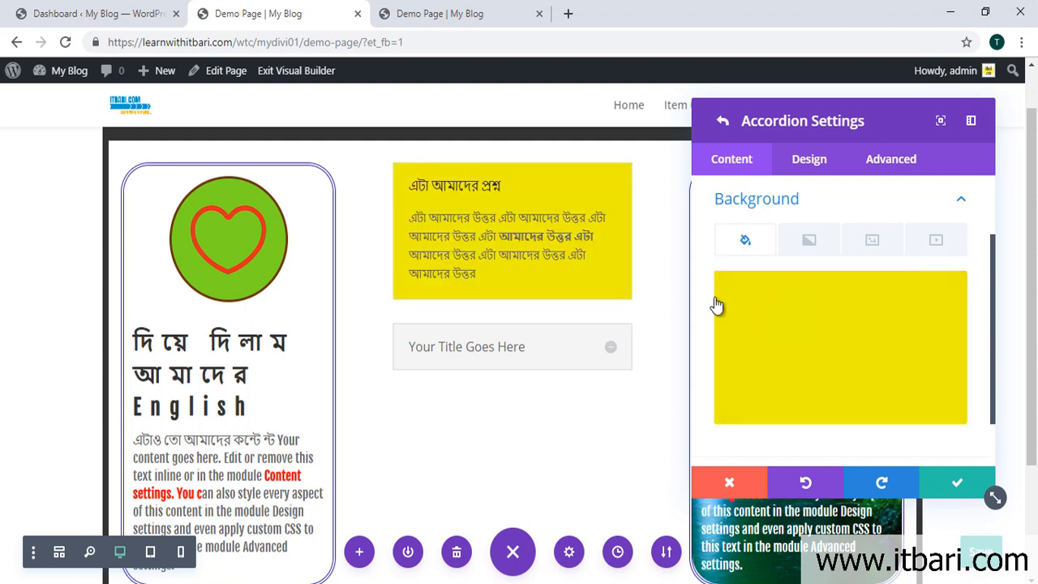
Return to the accordion's item list and open the text settings of the second item
scroll(775, 387, "down", 2)
scroll(798, 374, "up", 3)
scroll(799, 377, "up", 2)
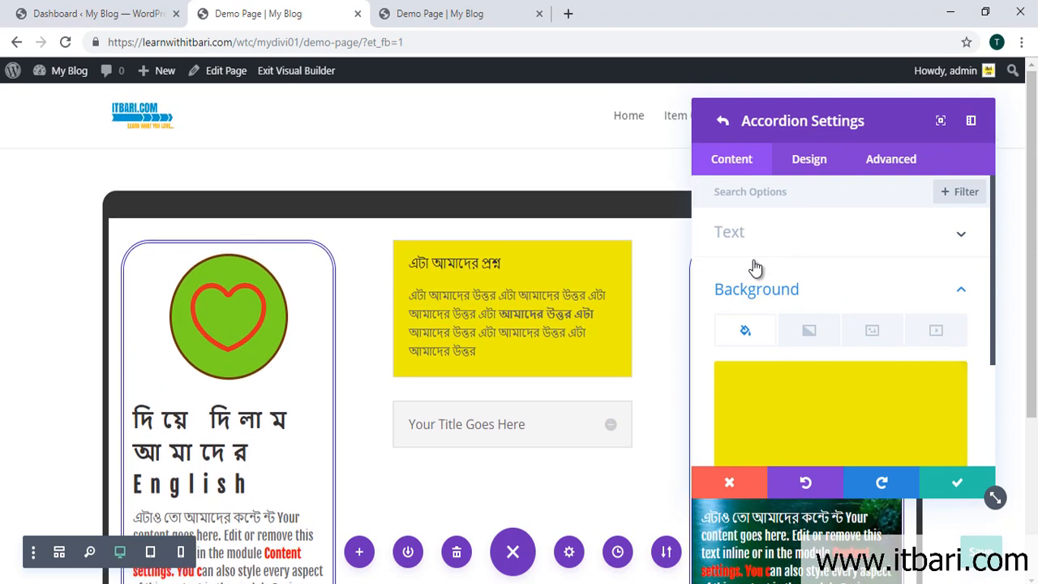
left_click(721, 123)
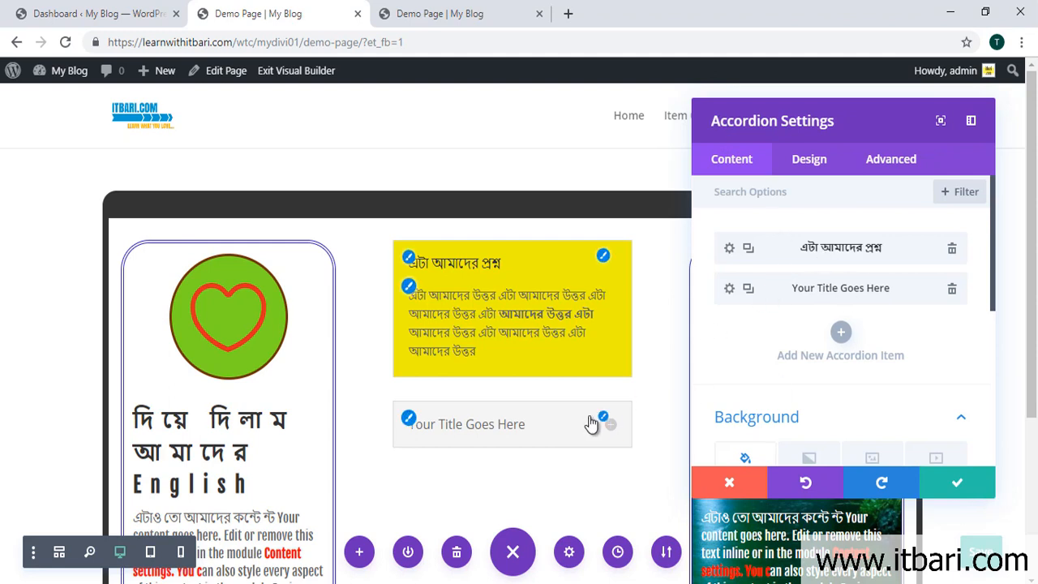
left_click(729, 292)
scroll(846, 330, "down", 2)
scroll(845, 330, "up", 2)
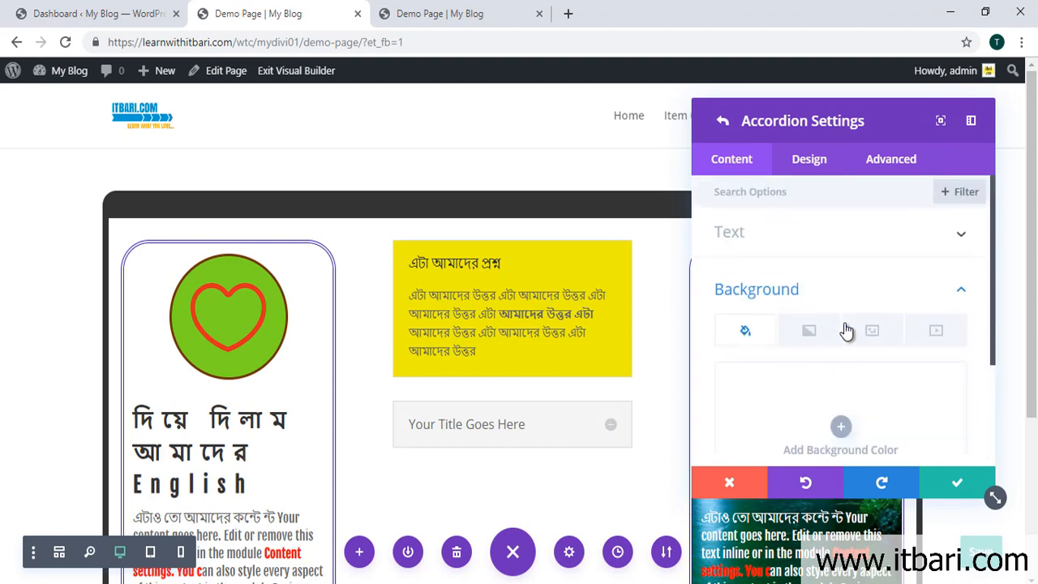
left_click(822, 237)
scroll(782, 376, "down", 3)
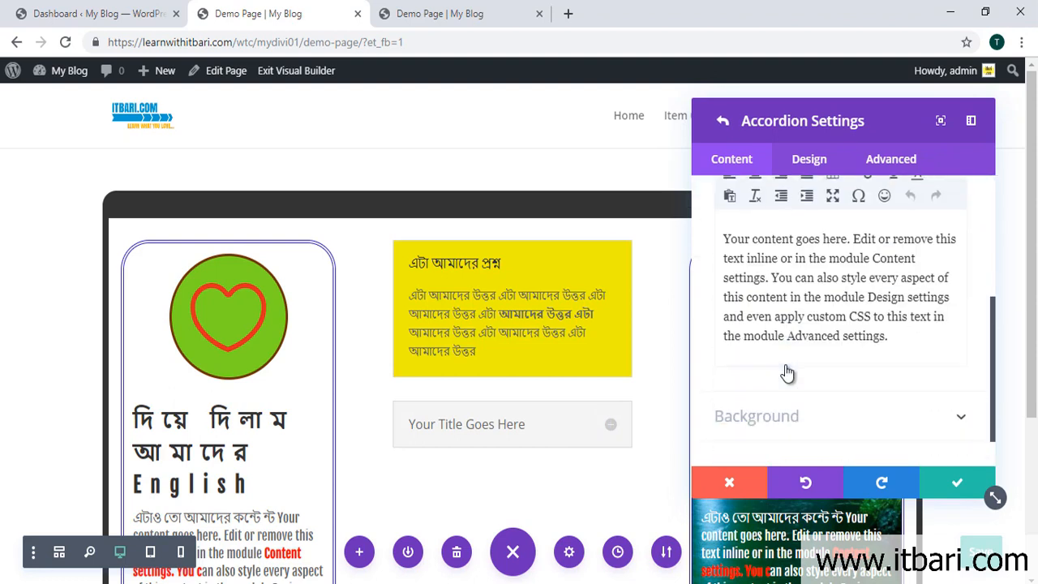
Replace the second accordion item's title with "এটা আমাদের দ্বিতীয় প্রশ্ন" and return to the item list
scroll(819, 285, "up", 2)
left_click_drag(834, 210, 588, 221)
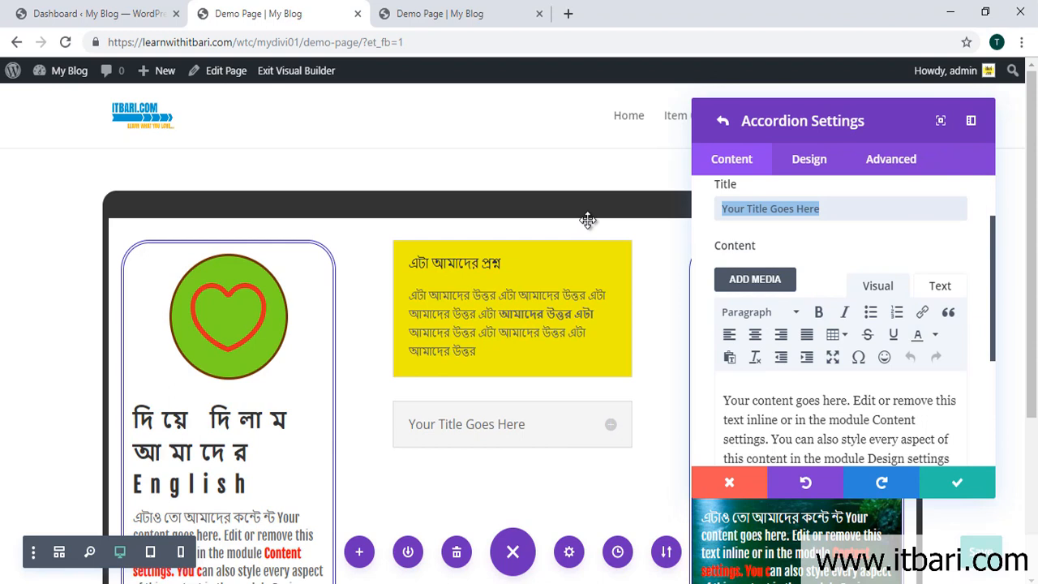
type("eTA amder ")
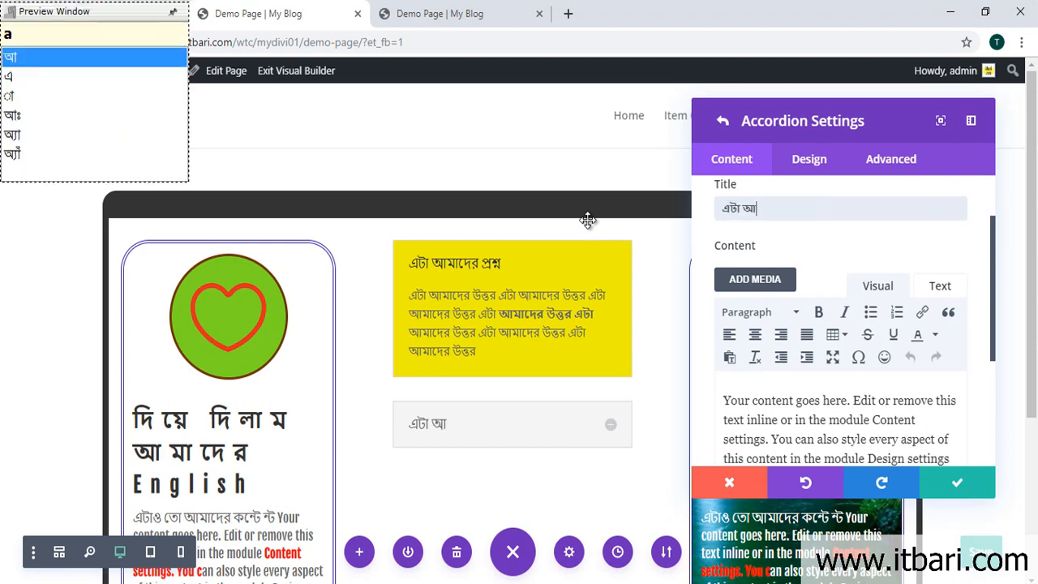
type("2")
key("ctrl+shift+Left")
key("ctrl+shift+Left")
type("amader diti")
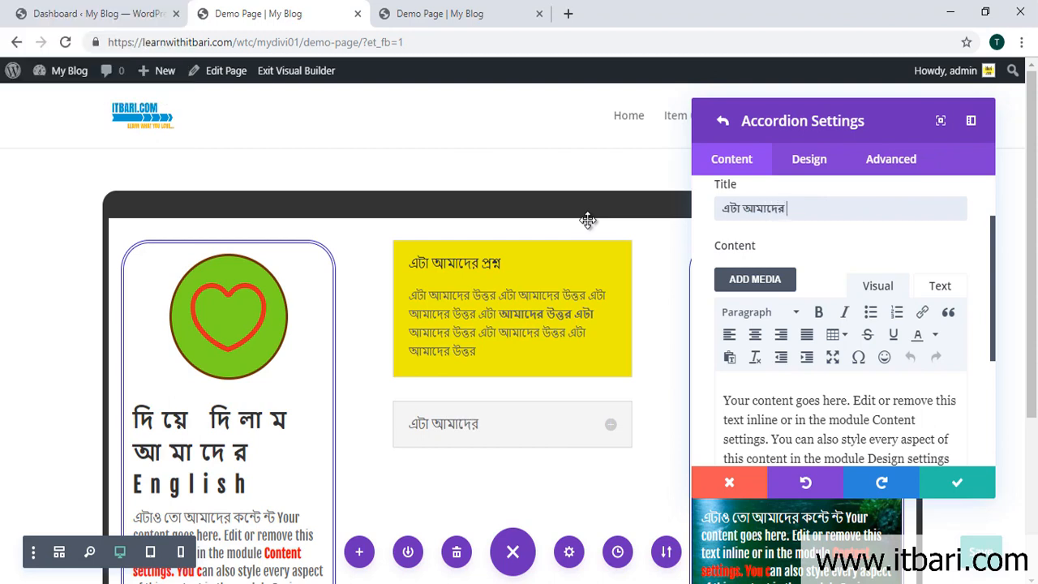
type("y")
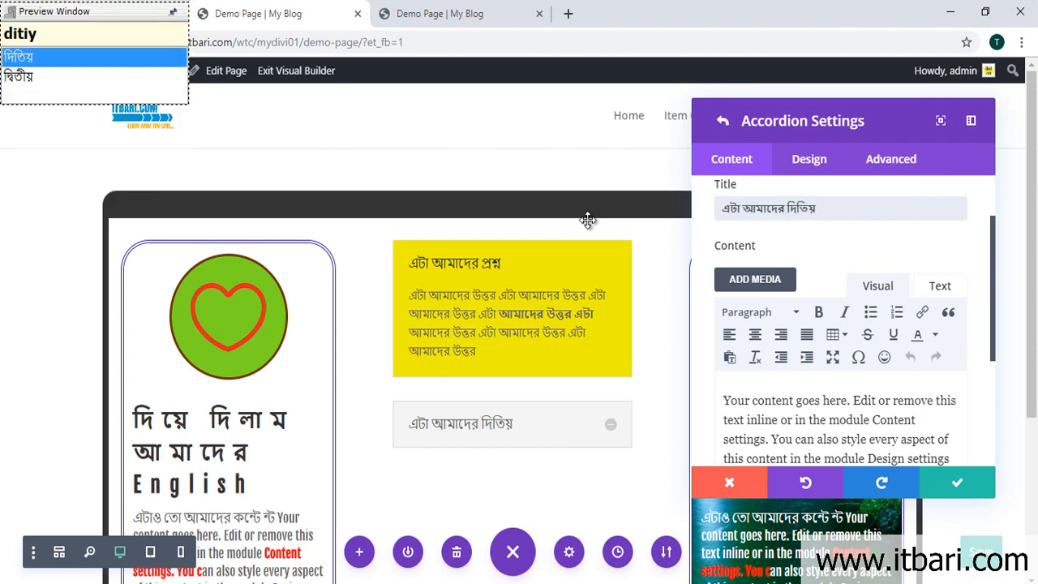
key("Down")
key("Return")
type("prshn")
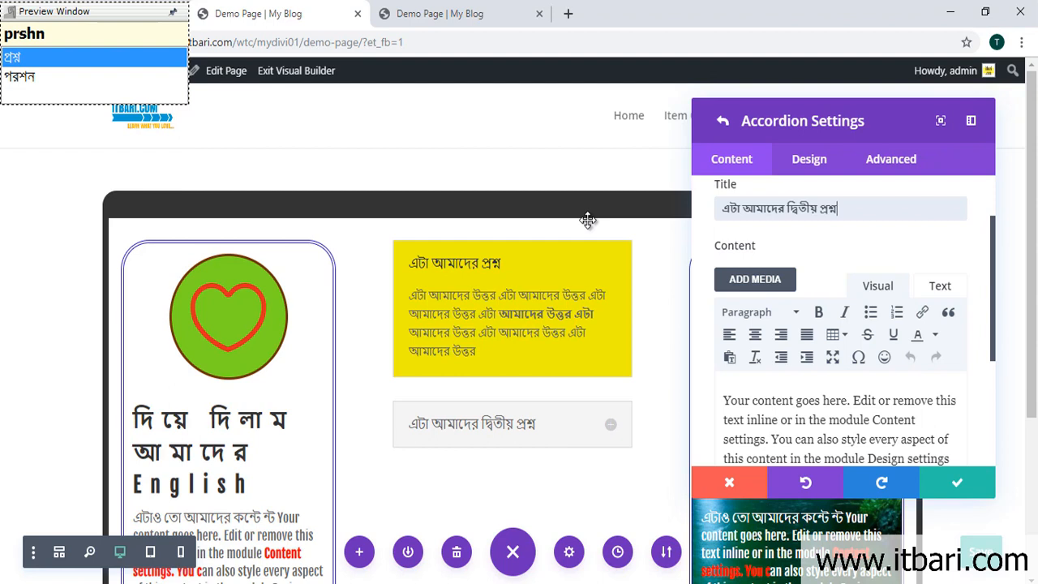
key("Return")
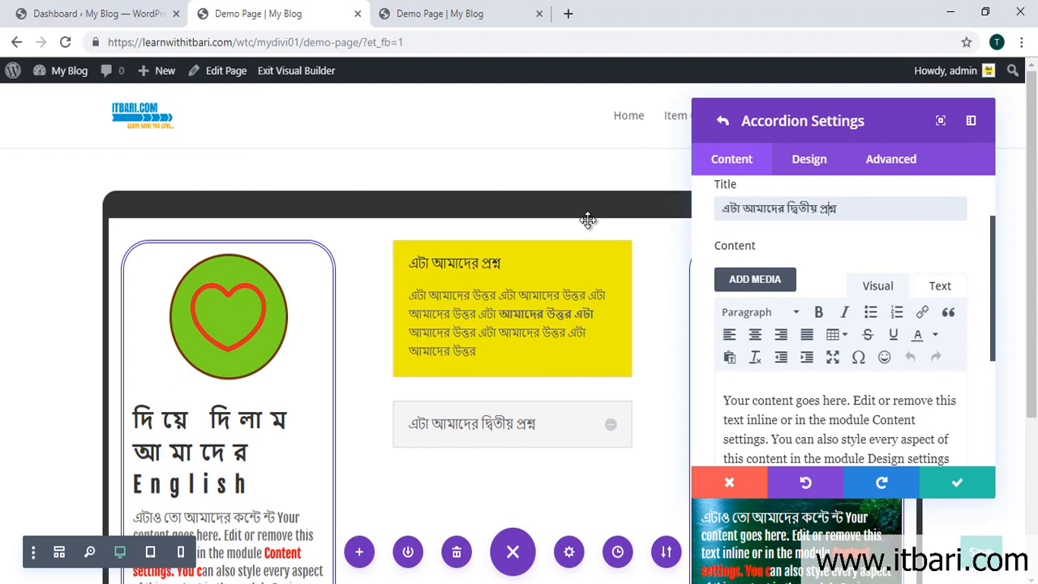
scroll(801, 230, "up", 1)
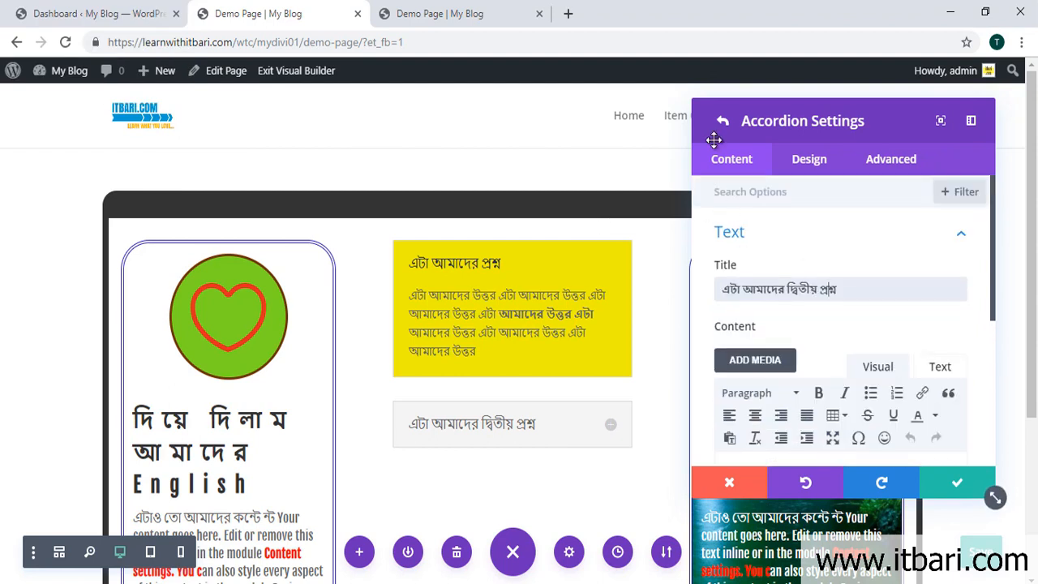
left_click(722, 123)
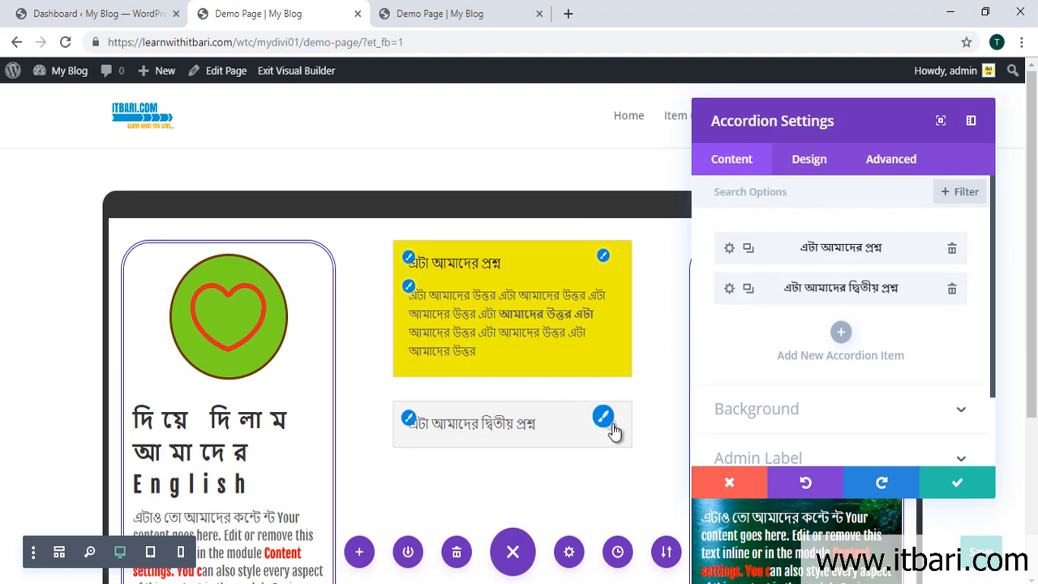
Preview the accordion on the page by expanding the second item and reopening the first
scroll(614, 426, "down", 2)
left_click(614, 328)
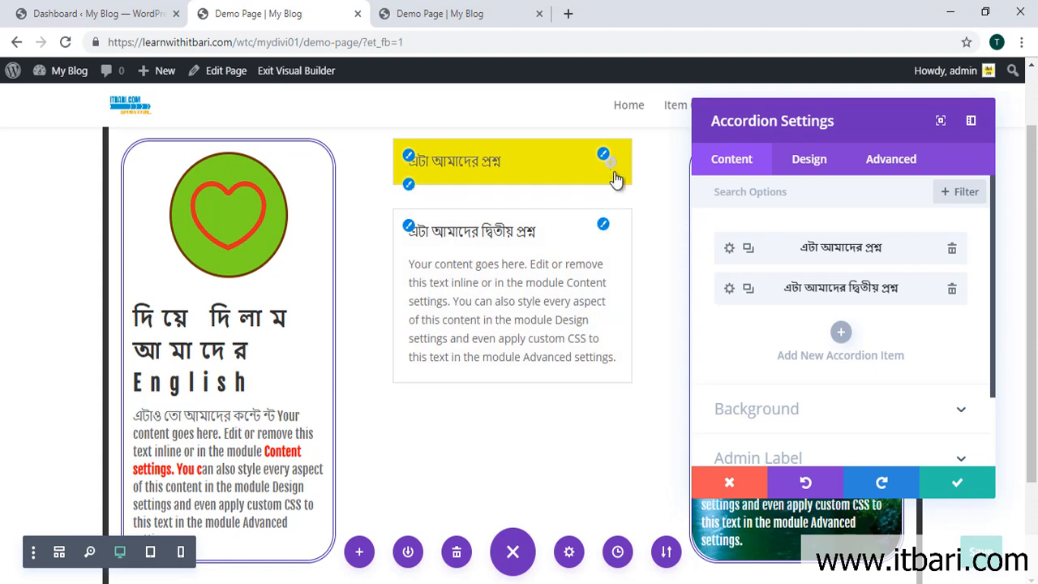
left_click(614, 166)
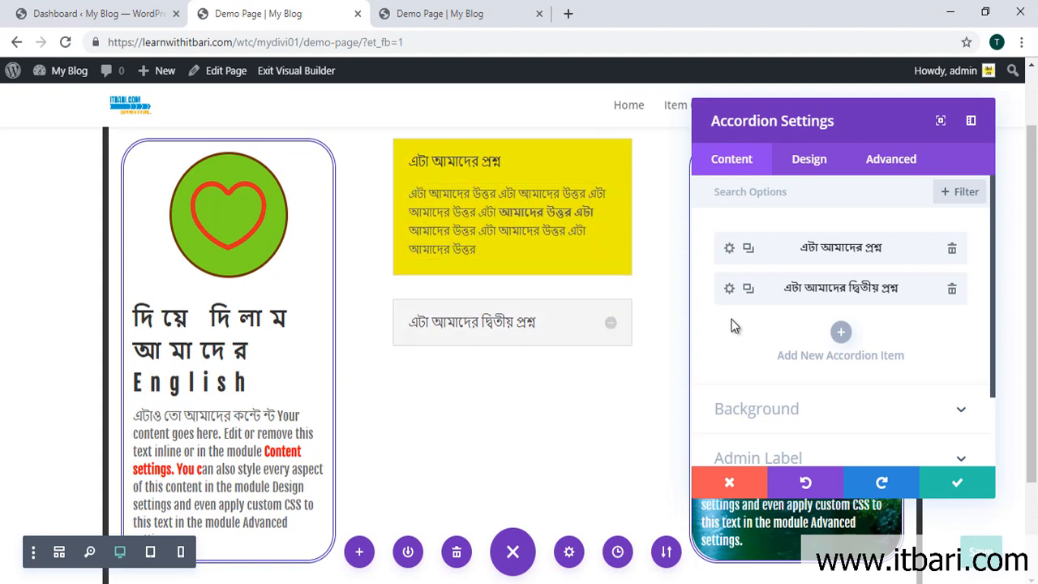
scroll(670, 324, "up", 2)
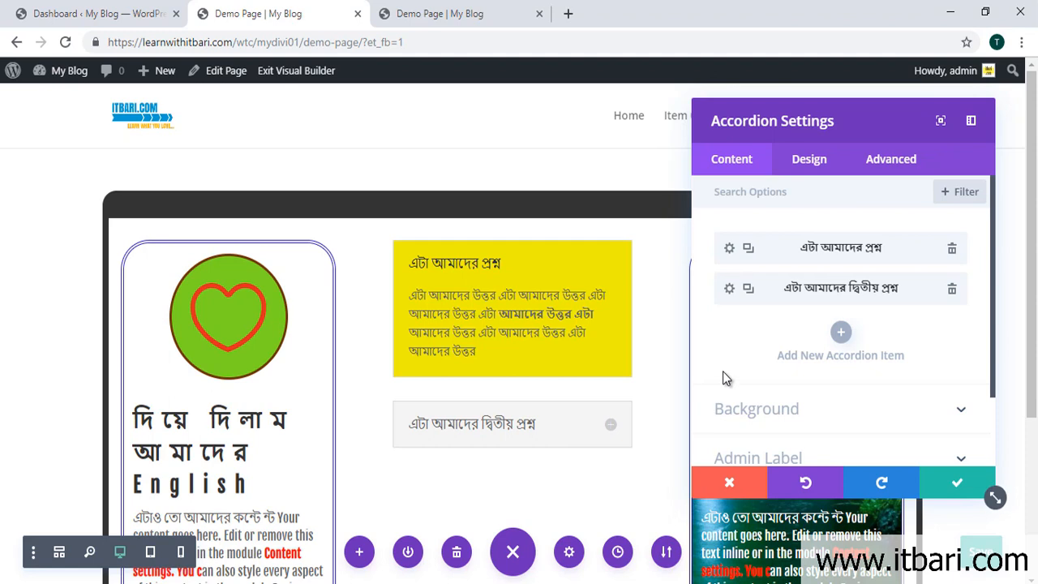
left_click_drag(702, 223, 965, 273)
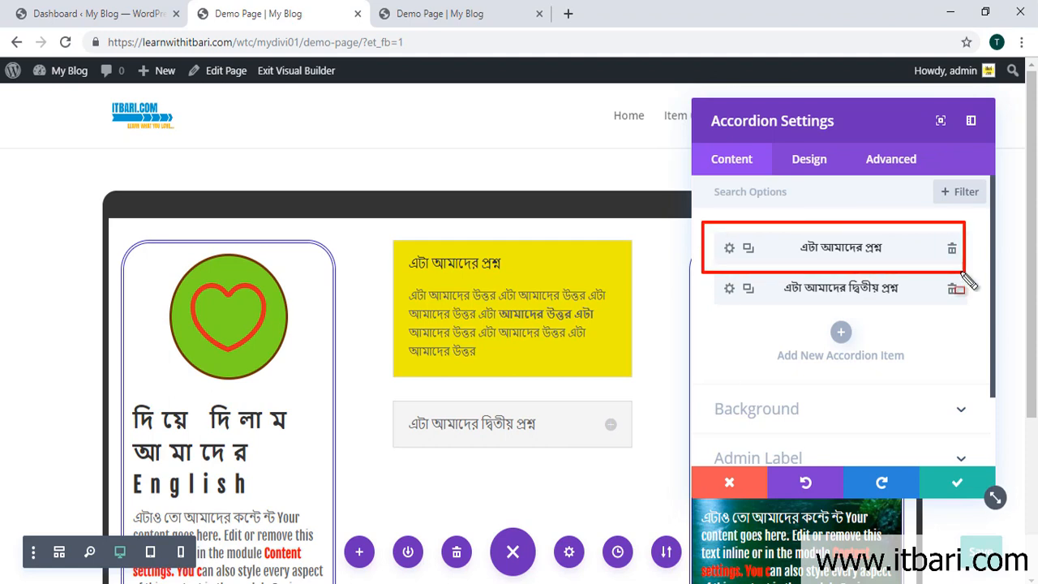
key("Escape")
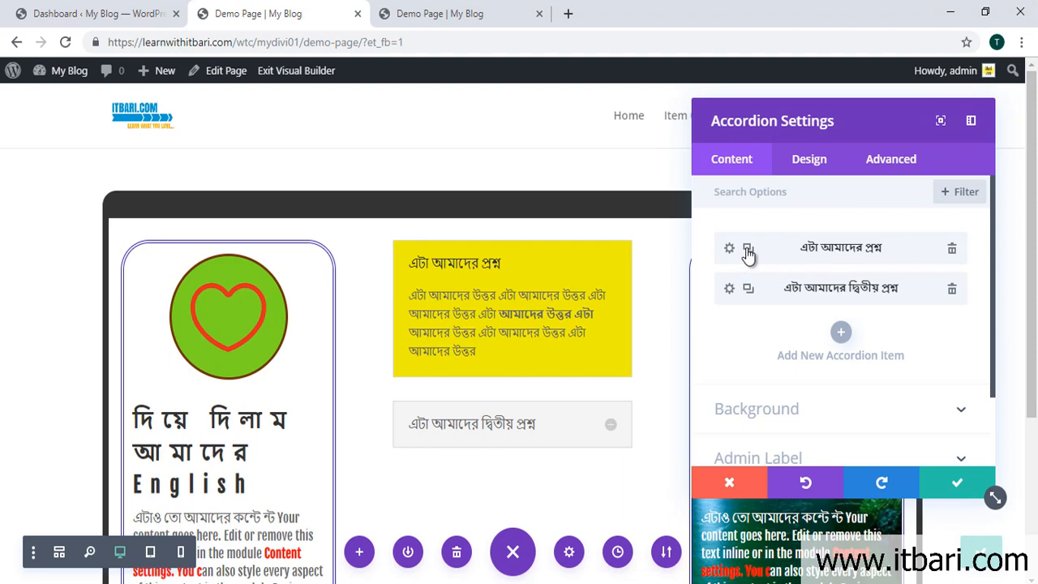
Duplicate the first accordion item and move the copy below the second item
left_click(748, 251)
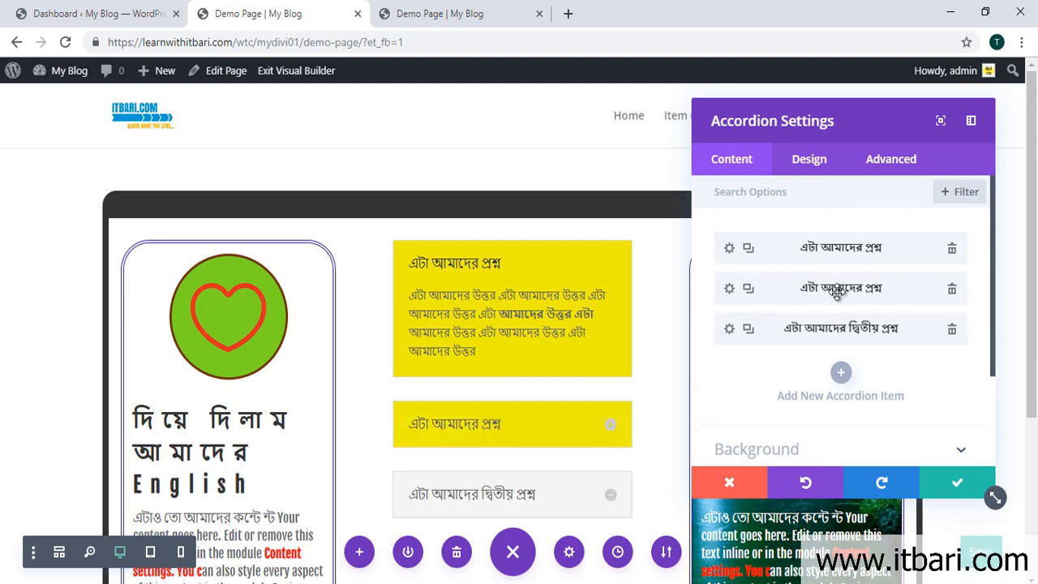
left_click_drag(835, 291, 838, 331)
scroll(497, 422, "down", 2)
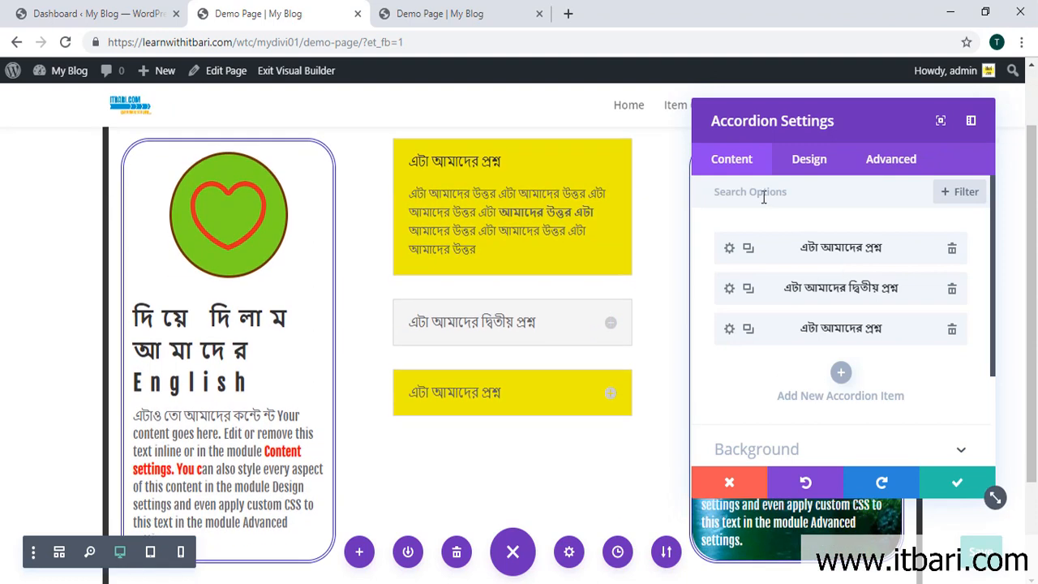
left_click(799, 166)
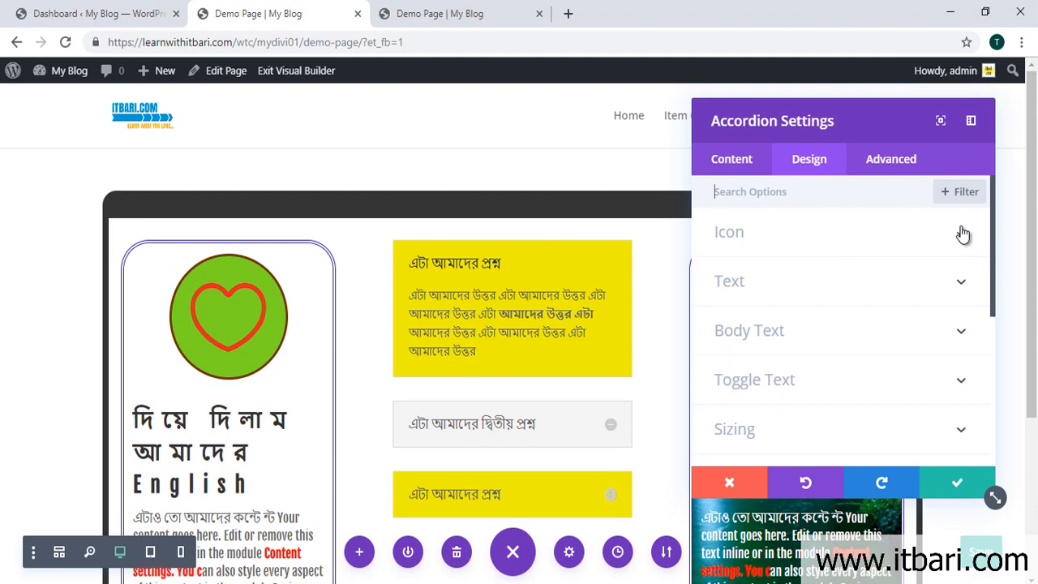
left_click(965, 235)
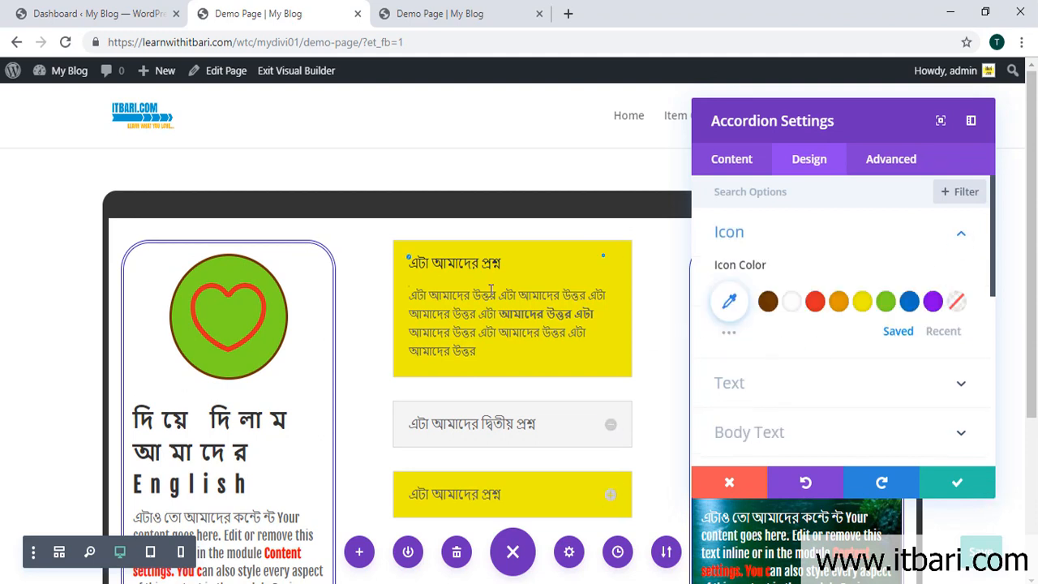
left_click(733, 163)
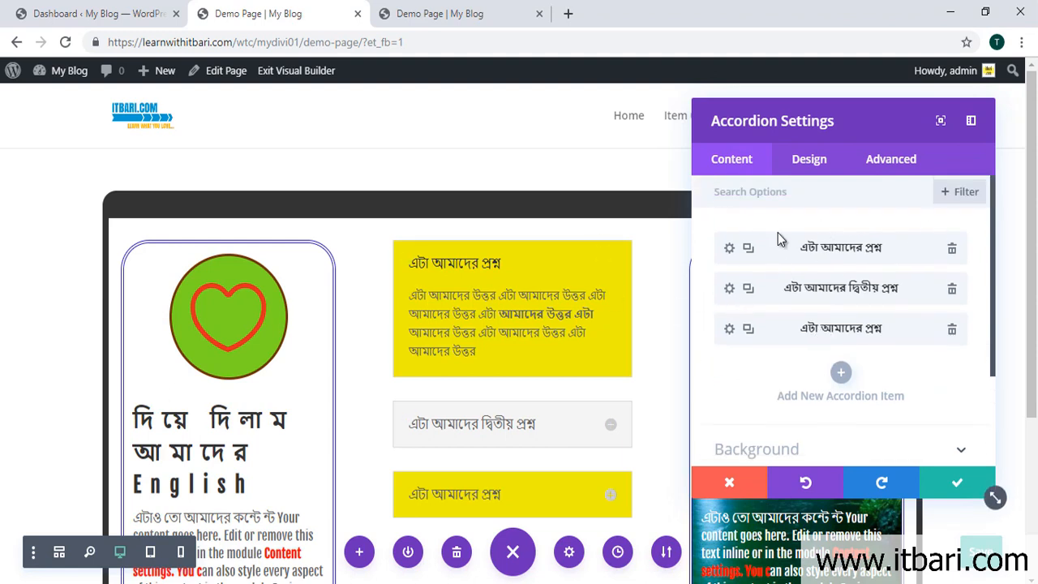
In the accordion's design settings, try red as the icon color and settle on dark brown
left_click(808, 160)
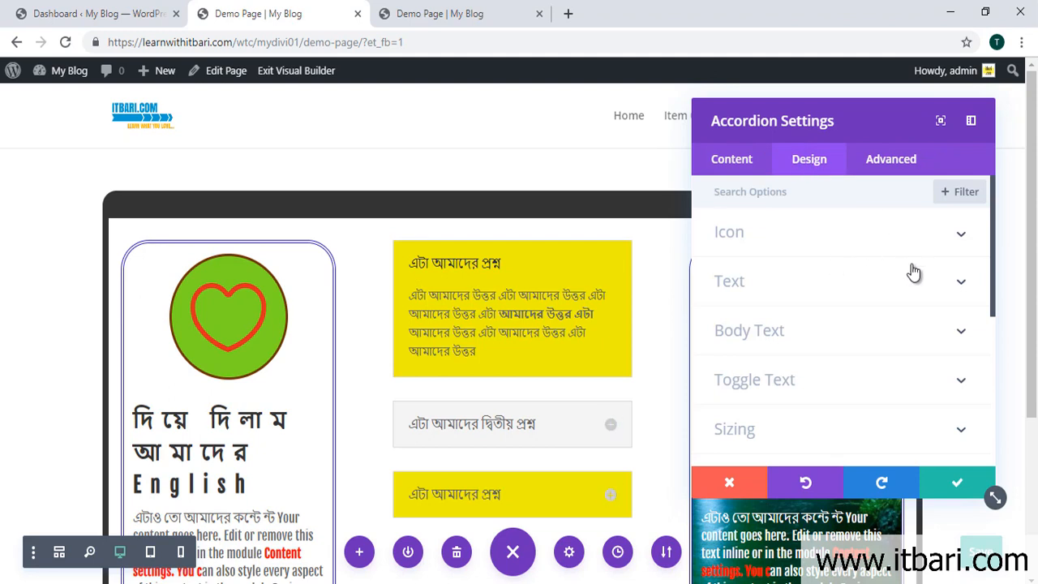
left_click(965, 237)
scroll(633, 358, "down", 1)
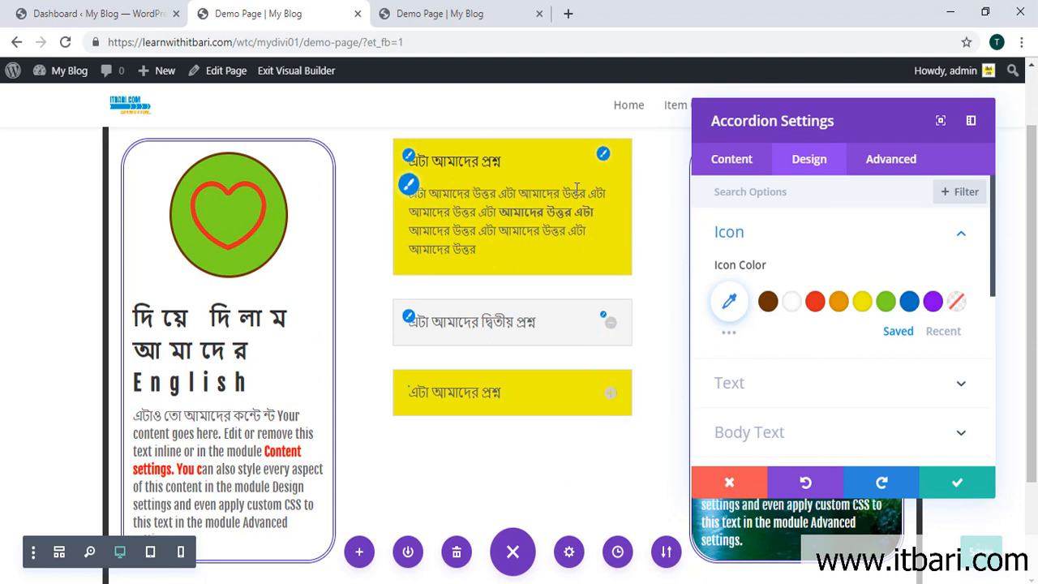
left_click(766, 310)
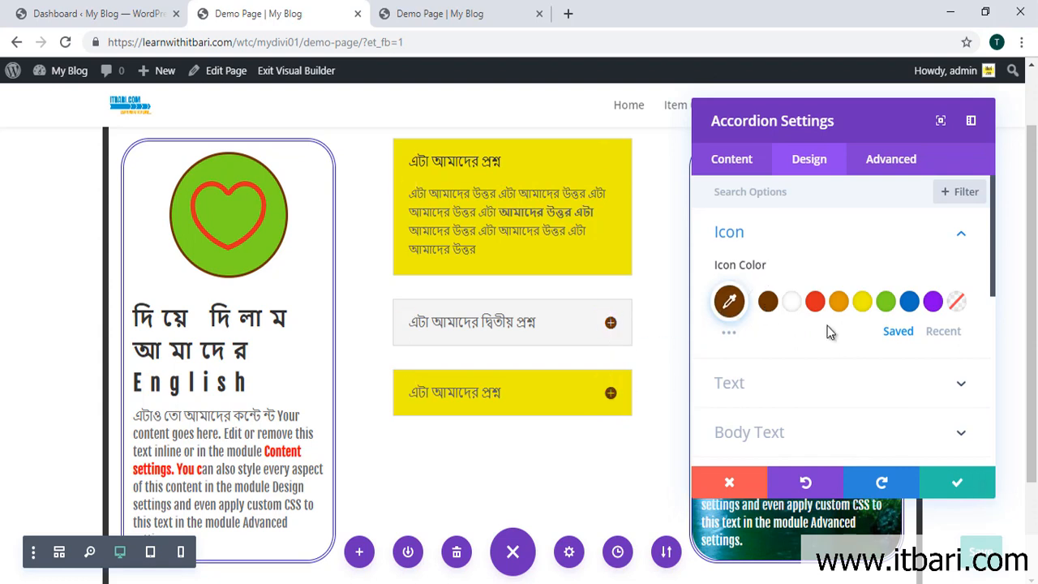
left_click(815, 302)
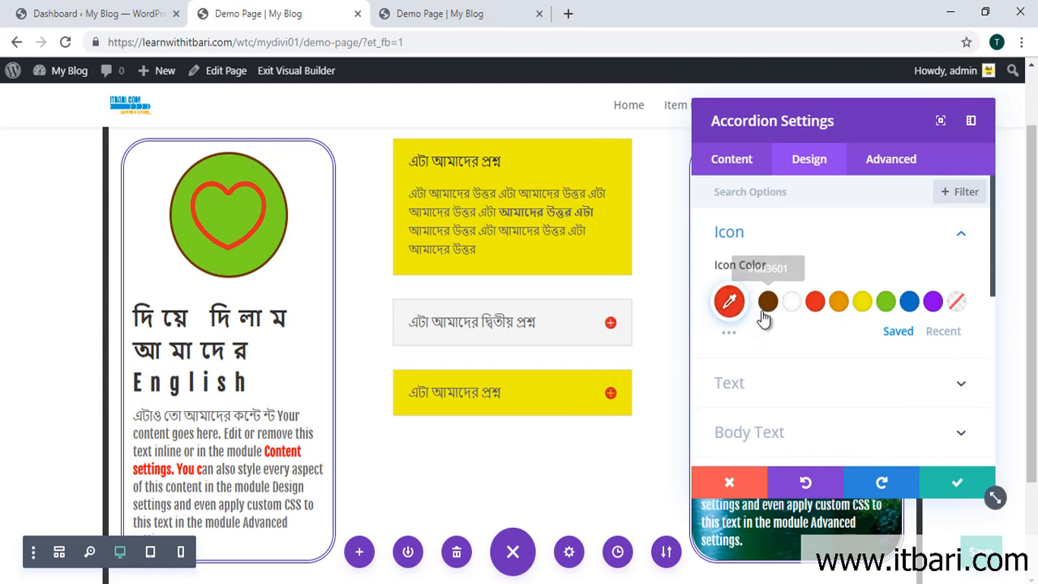
left_click(762, 312)
Try a text shadow and centered orientation for the accordion text, settling on no shadow and left orientation
scroll(843, 375, "down", 1)
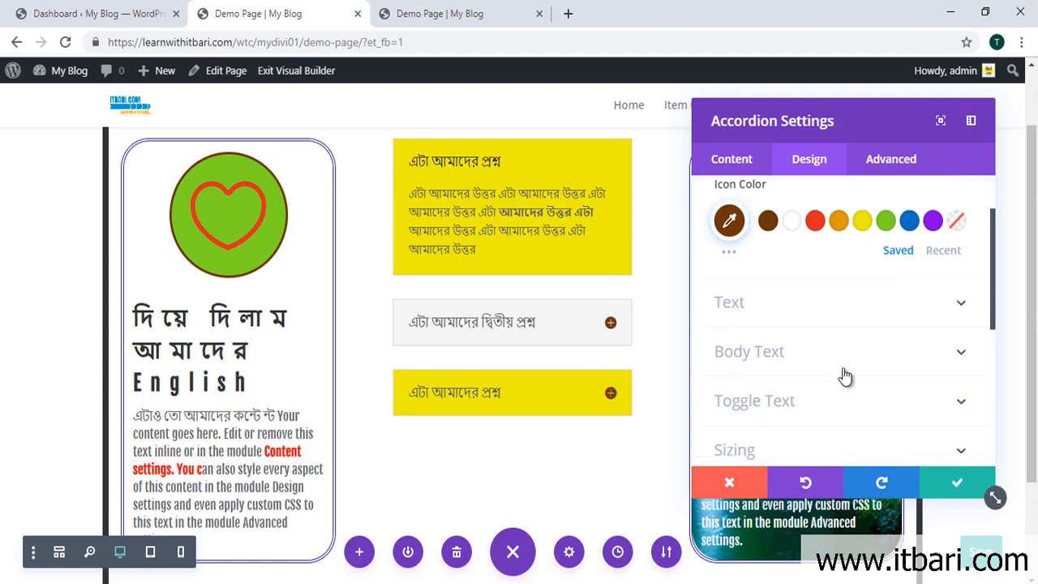
left_click(950, 305)
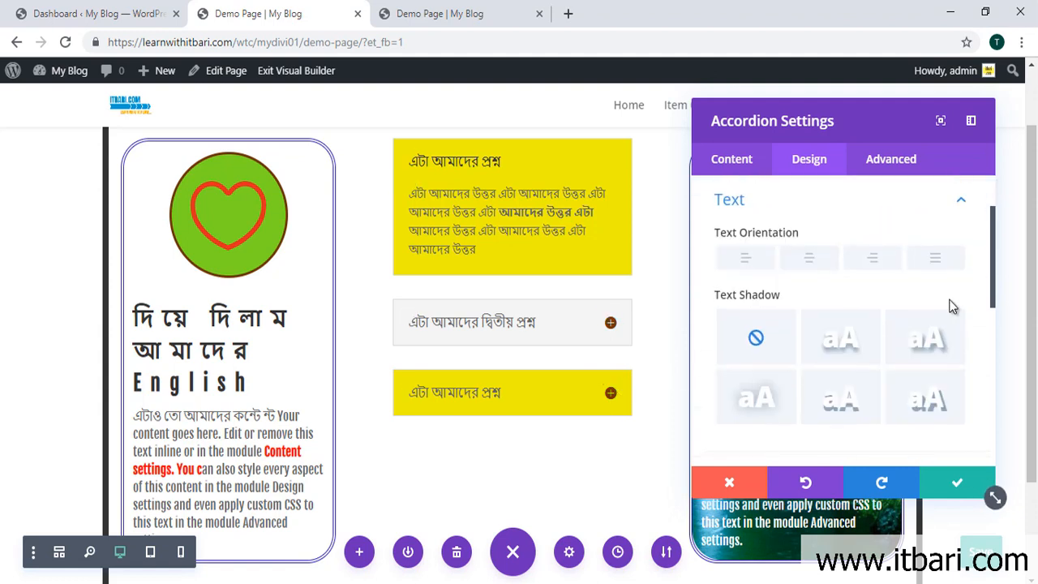
left_click(840, 349)
left_click(792, 336)
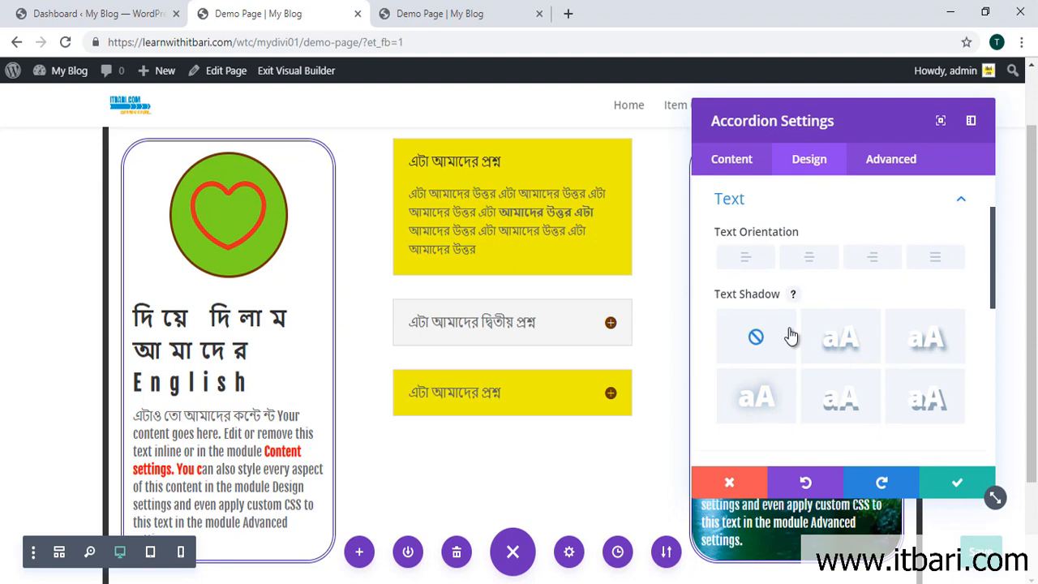
left_click(807, 260)
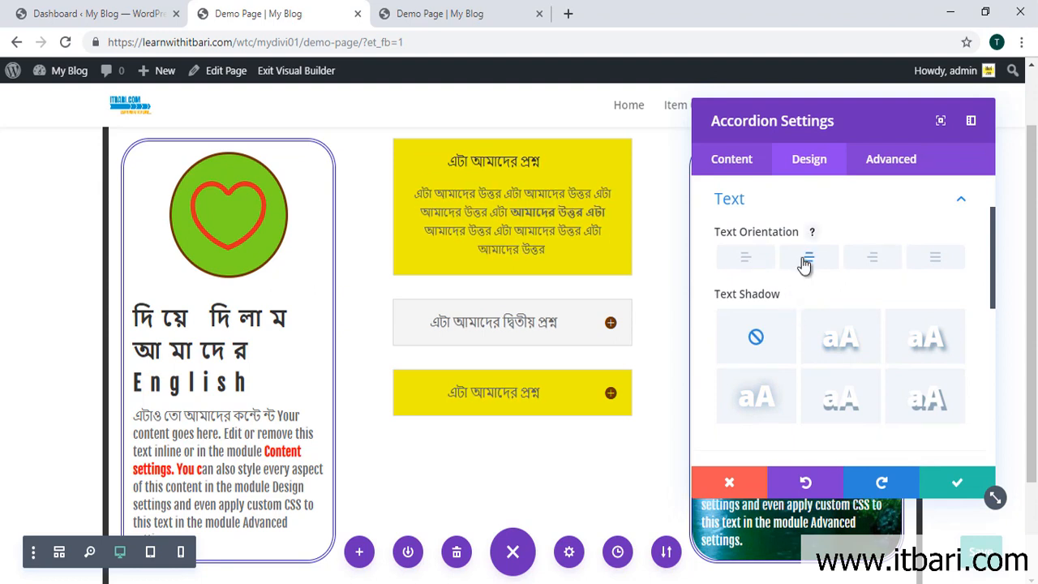
left_click(745, 261)
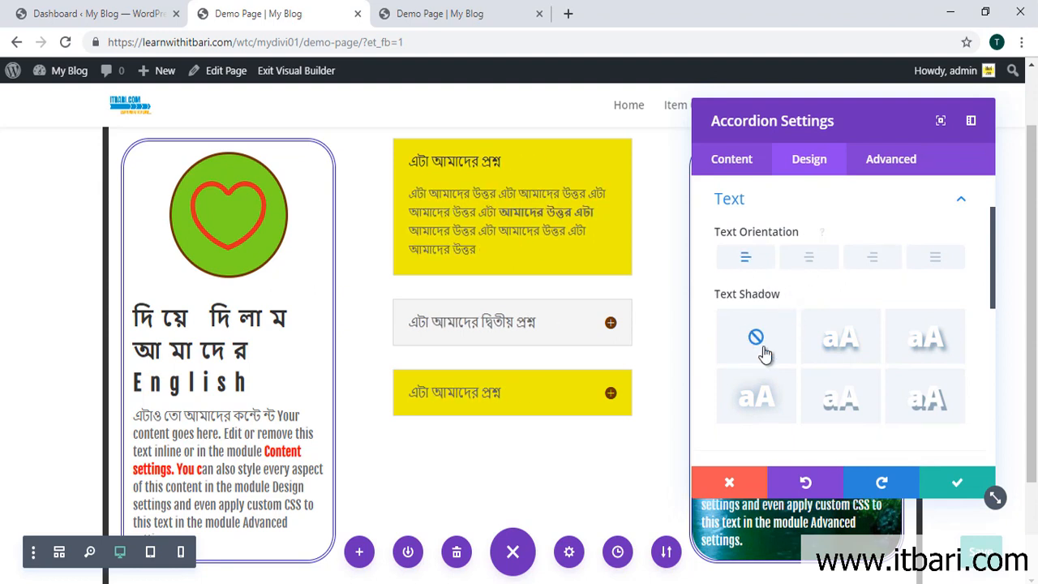
Try red, #e02b20, as the accordion's body text color, change it to white, and expand the second item to check it
scroll(755, 338, "down", 5)
left_click(962, 317)
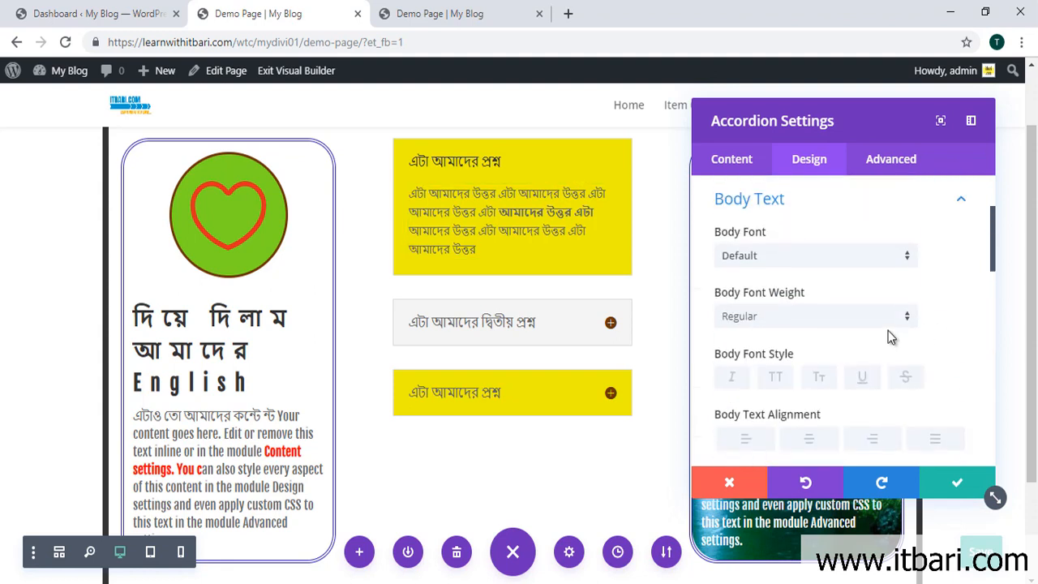
scroll(922, 327, "down", 2)
left_click(816, 350)
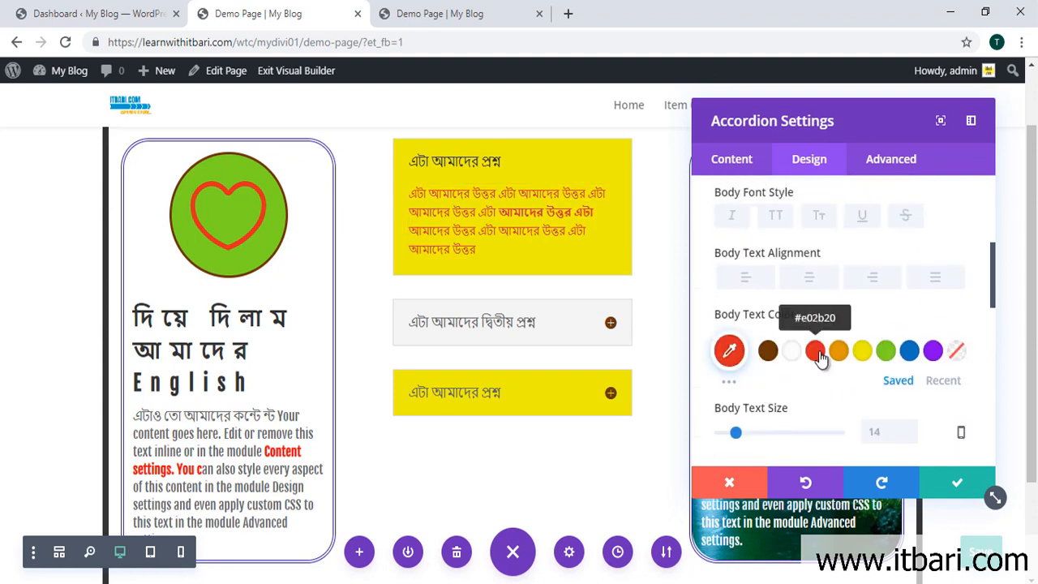
left_click(794, 353)
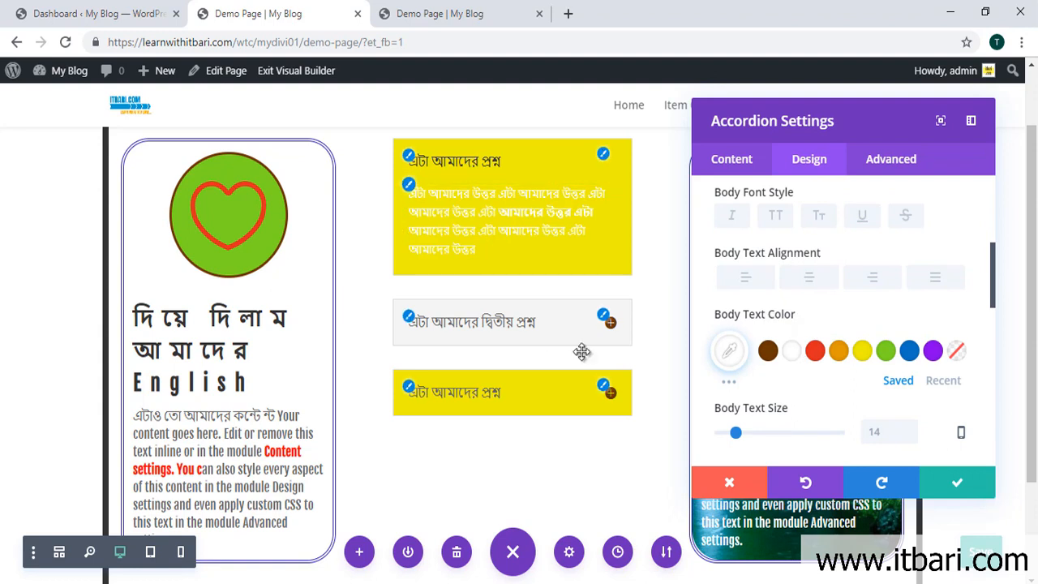
left_click(613, 322)
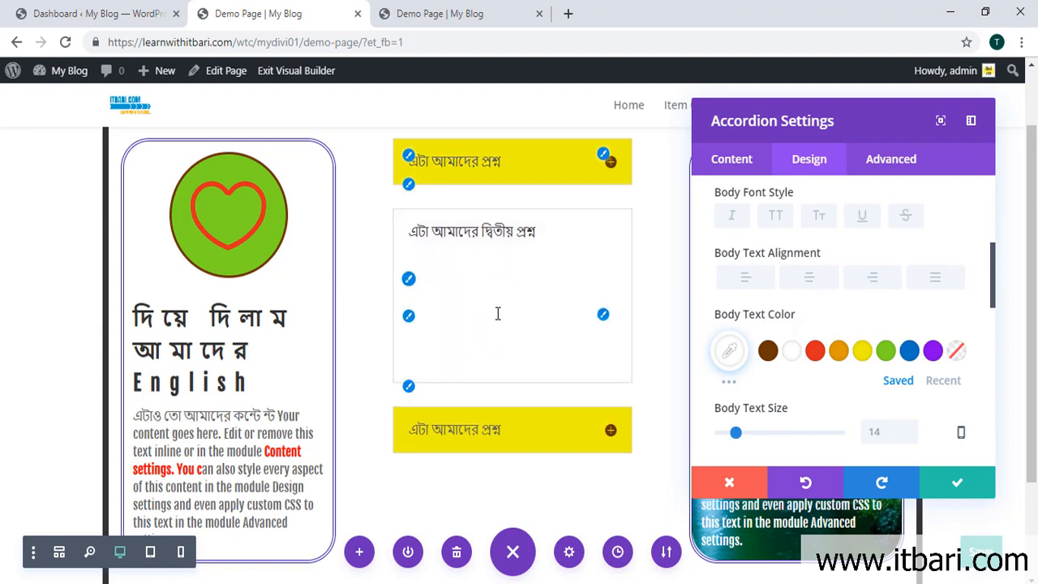
Set the accordion's body text color to dark brown, #6b3601, and expand the first item to check it
left_click(768, 351)
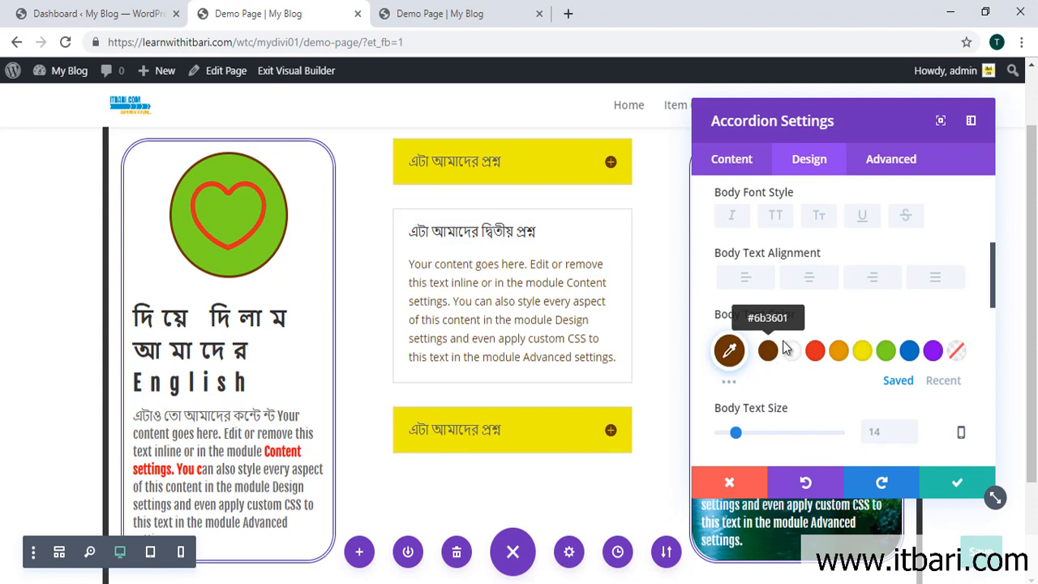
scroll(619, 276, "up", 2)
left_click(613, 268)
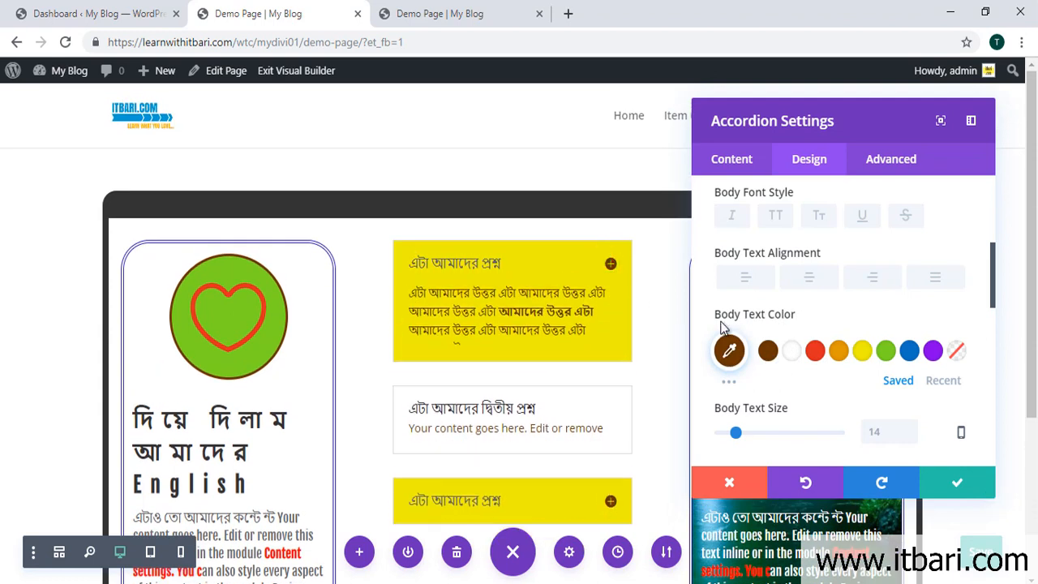
scroll(820, 308, "up", 1)
Try a body letter spacing of 4px on the accordion and reset it
scroll(820, 308, "down", 3)
scroll(803, 300, "down", 1)
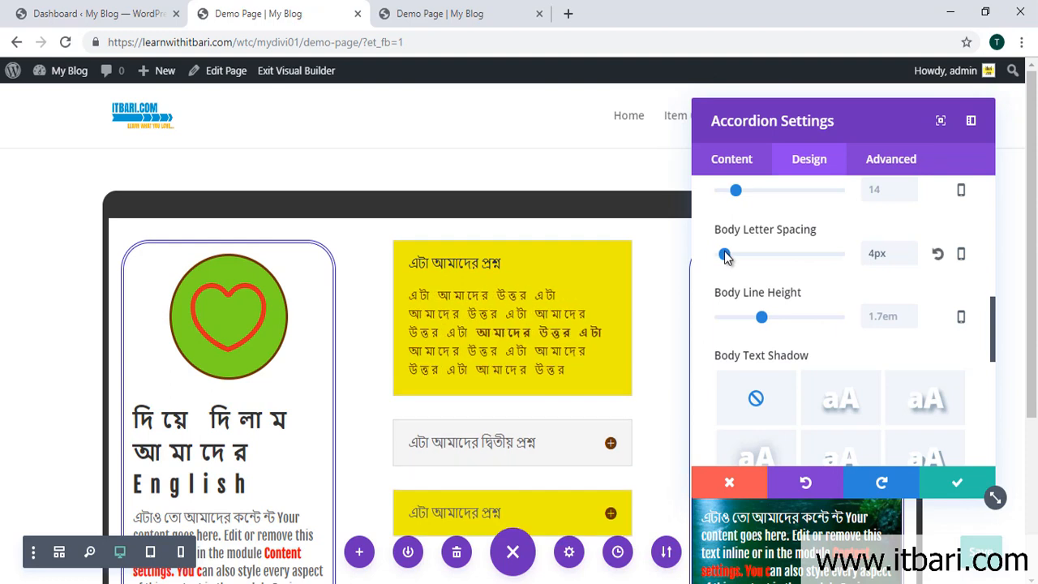
scroll(822, 325, "down", 4)
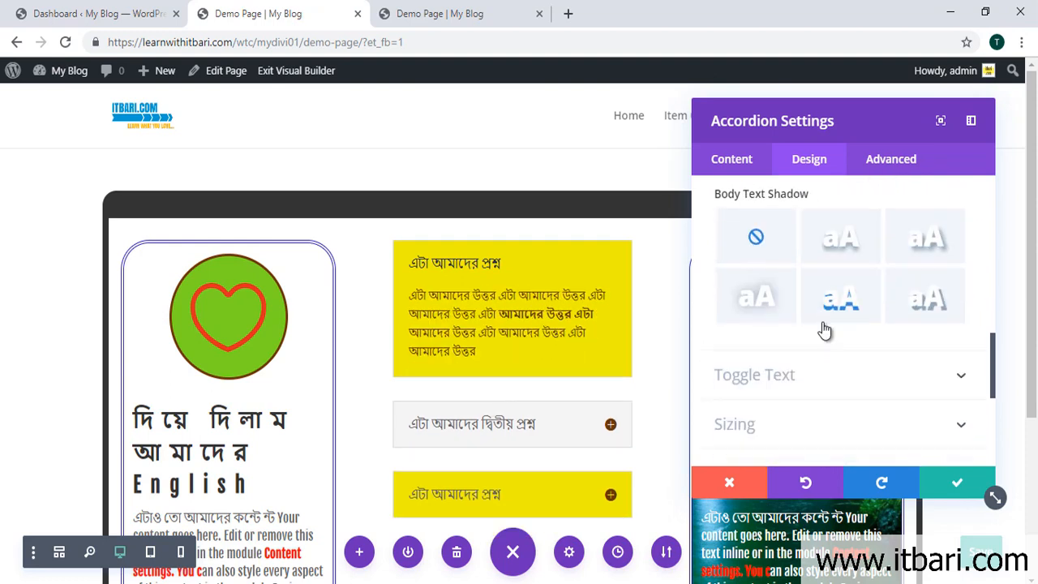
Look at the accordion's sizing, try a top custom margin of -73px, and reset the margin
left_click(950, 280)
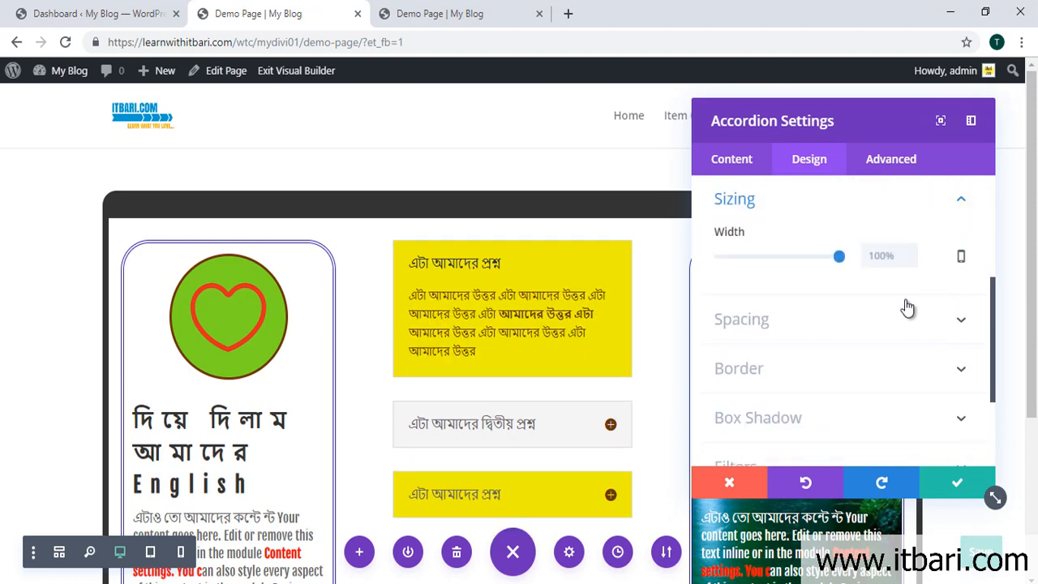
mouse_move(841, 259)
left_mouse_down()
mouse_move(755, 259)
mouse_move(844, 270)
left_mouse_up()
left_click(962, 322)
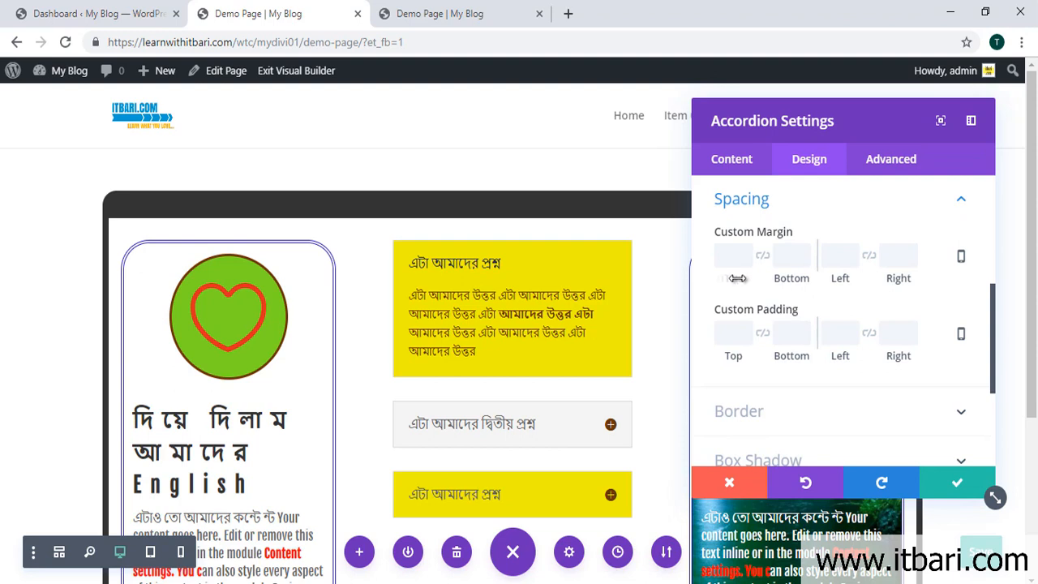
mouse_move(735, 278)
left_mouse_down()
mouse_move(563, 266)
mouse_move(733, 282)
left_mouse_up()
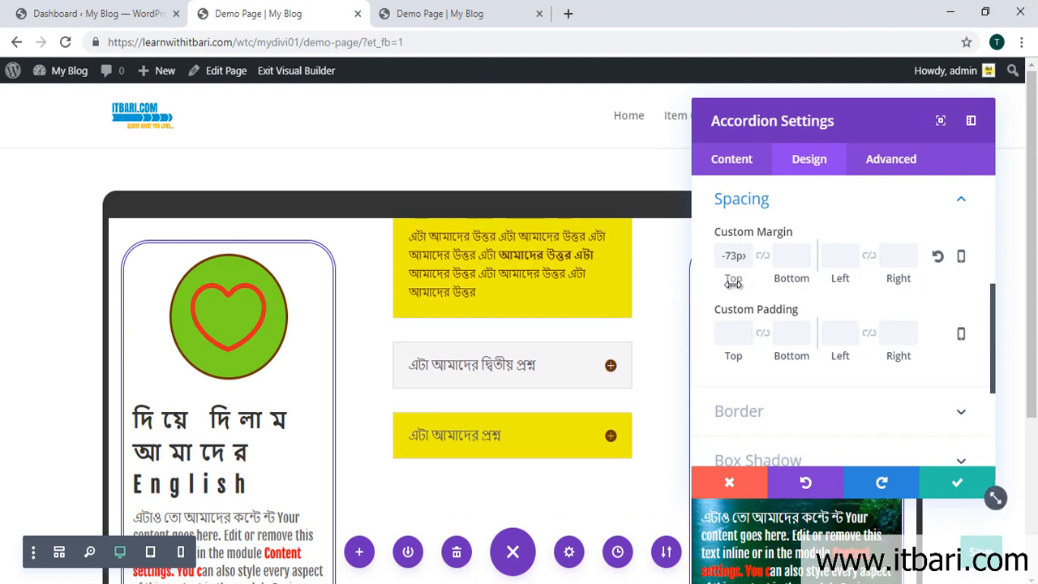
left_click(937, 258)
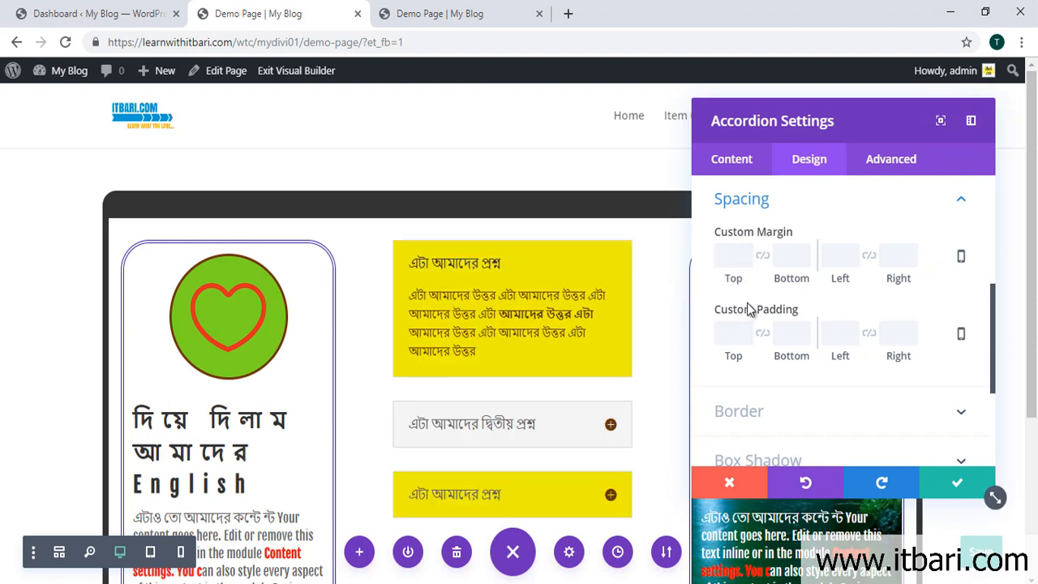
Set the accordion's border width to 0px on all sides and review the border color and style options
scroll(802, 360, "down", 3)
left_click(962, 330)
scroll(918, 335, "down", 2)
scroll(812, 388, "down", 2)
left_click_drag(726, 397, 684, 391)
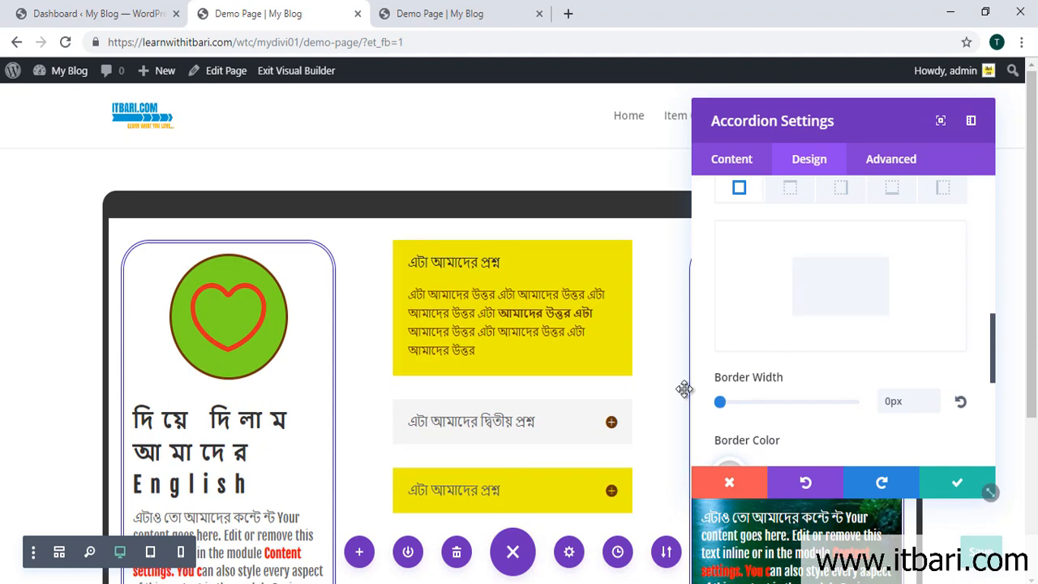
scroll(820, 369, "down", 2)
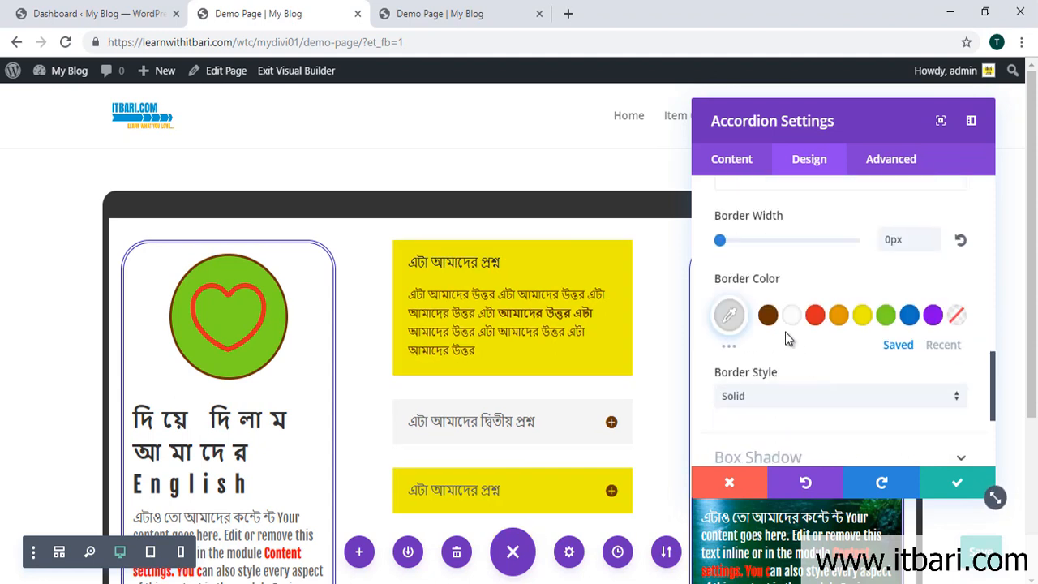
scroll(789, 339, "down", 1)
scroll(789, 331, "up", 5)
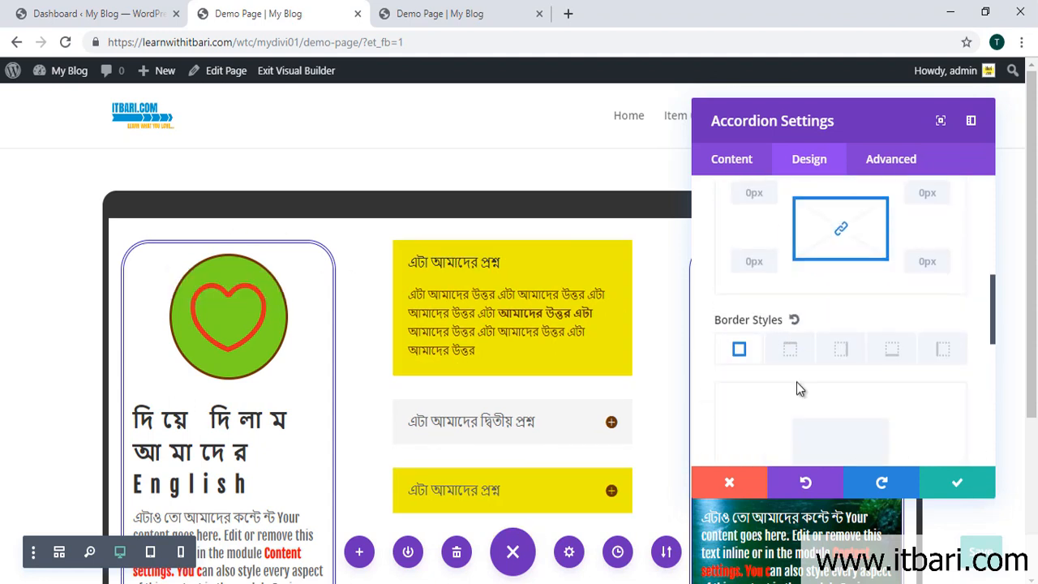
scroll(901, 368, "up", 5)
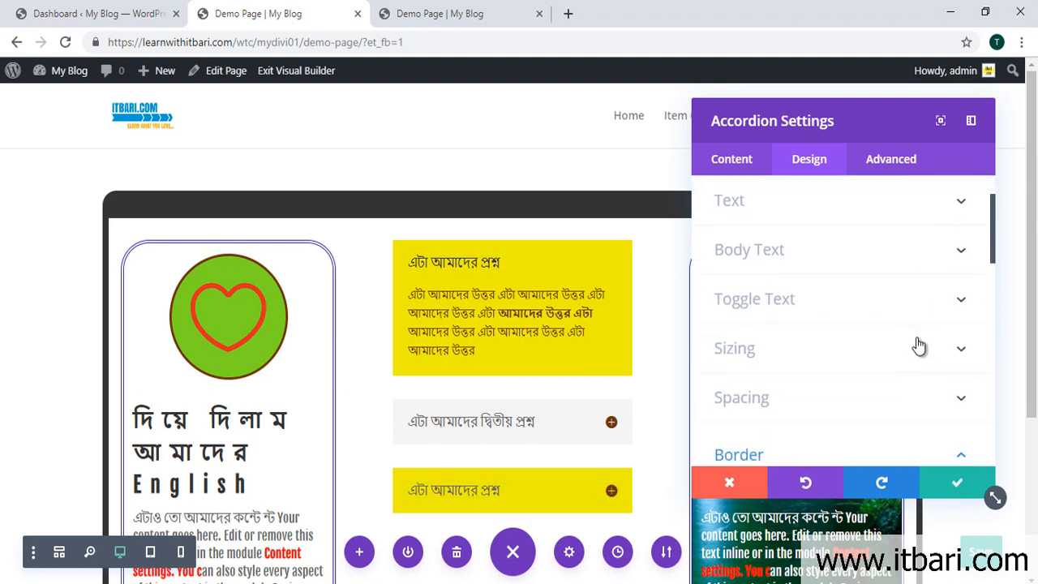
Try white as the accordion's open toggle text color and settle on dark brown
left_click(965, 300)
scroll(968, 292, "down", 1)
scroll(808, 331, "up", 2)
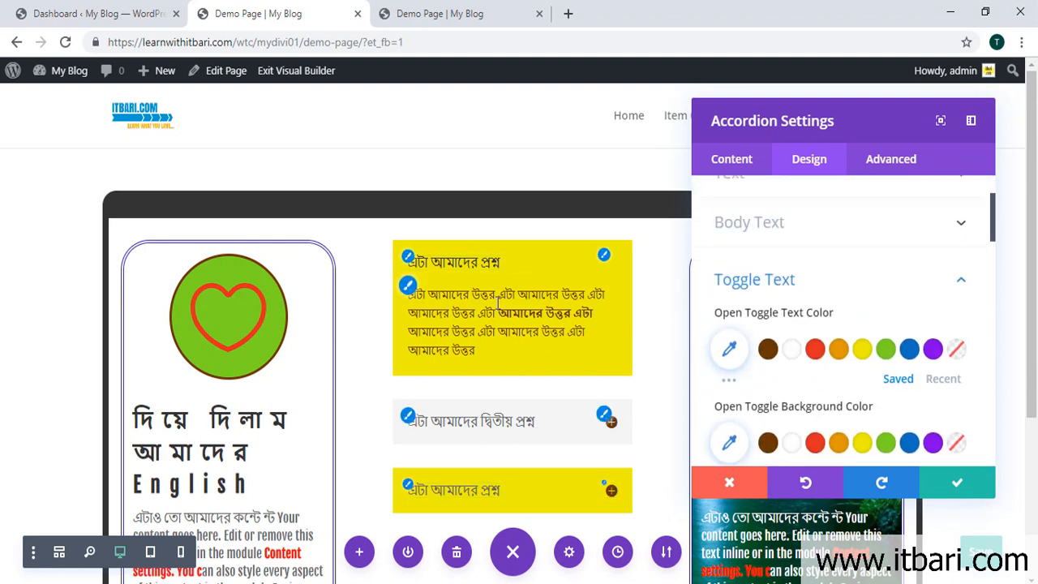
left_click(791, 358)
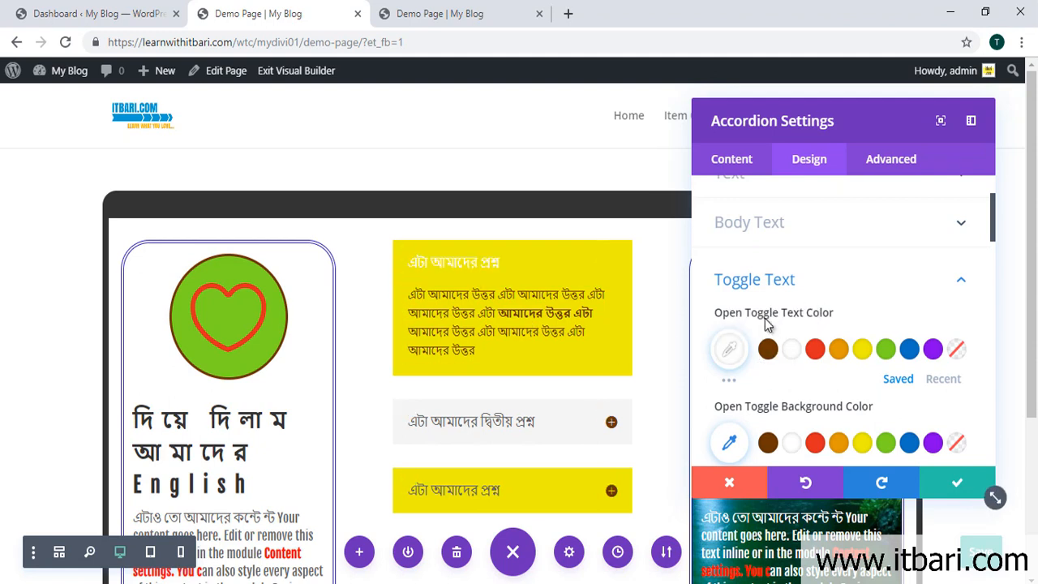
left_click(769, 352)
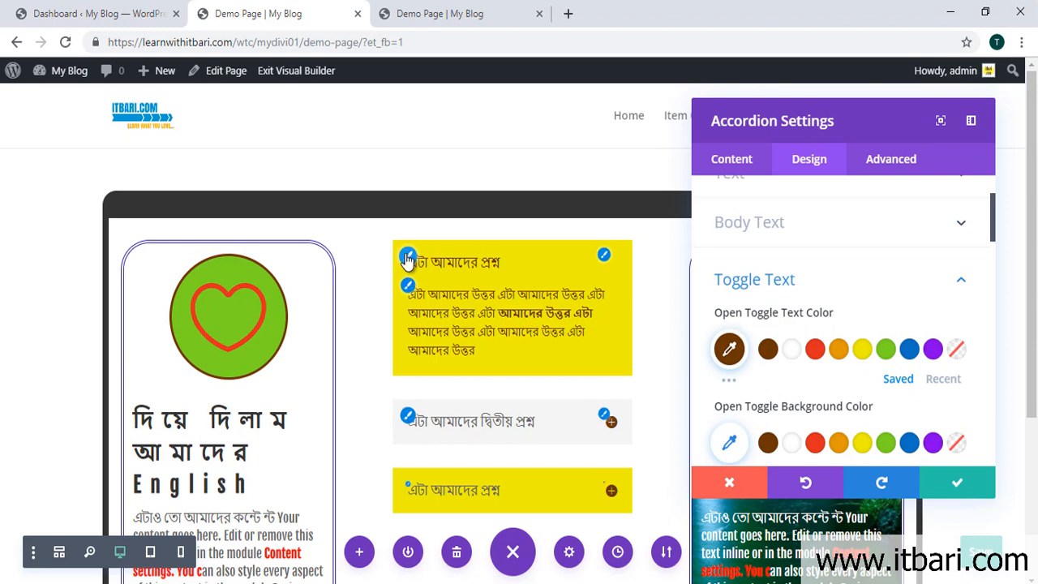
Set the accordion's open toggle background color to orange and expand the third and second items to check it
scroll(487, 340, "down", 2)
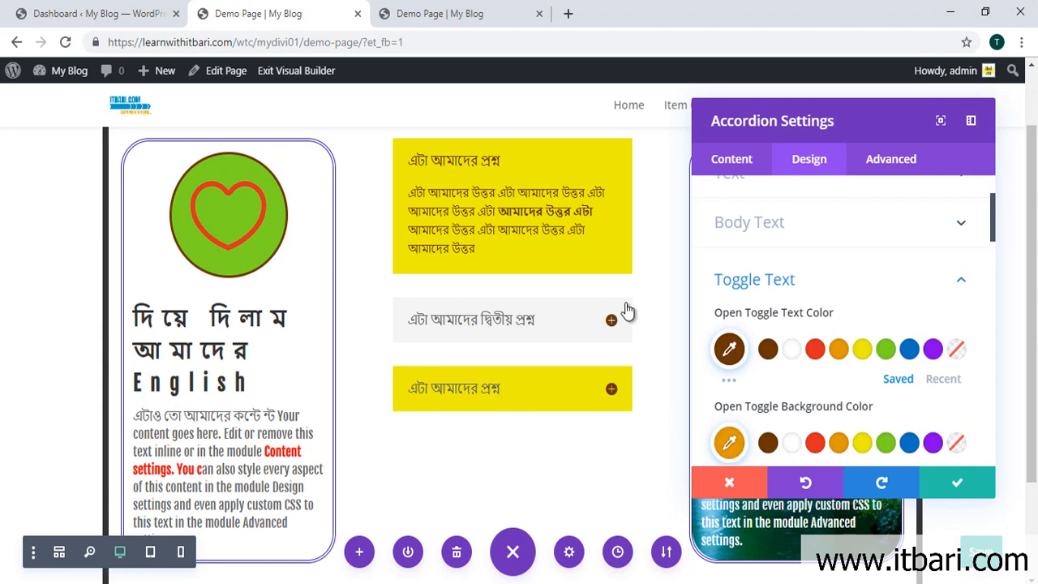
left_click(615, 395)
left_click(614, 235)
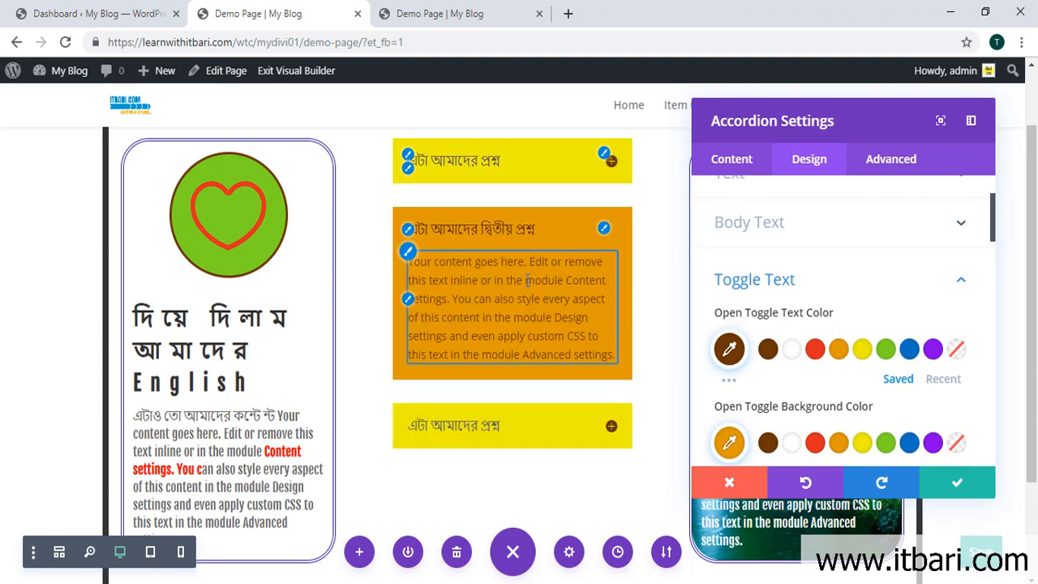
left_click_drag(383, 129, 650, 194)
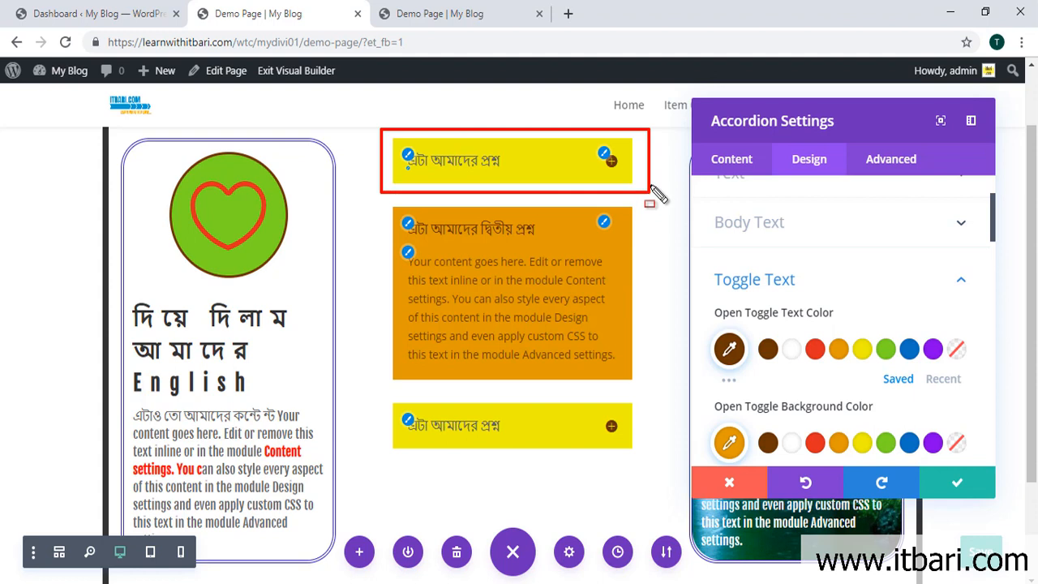
key("Escape")
key("ctrl+shift+d")
mouse_move(379, 203)
left_mouse_down()
mouse_move(608, 369)
mouse_move(639, 406)
left_mouse_up()
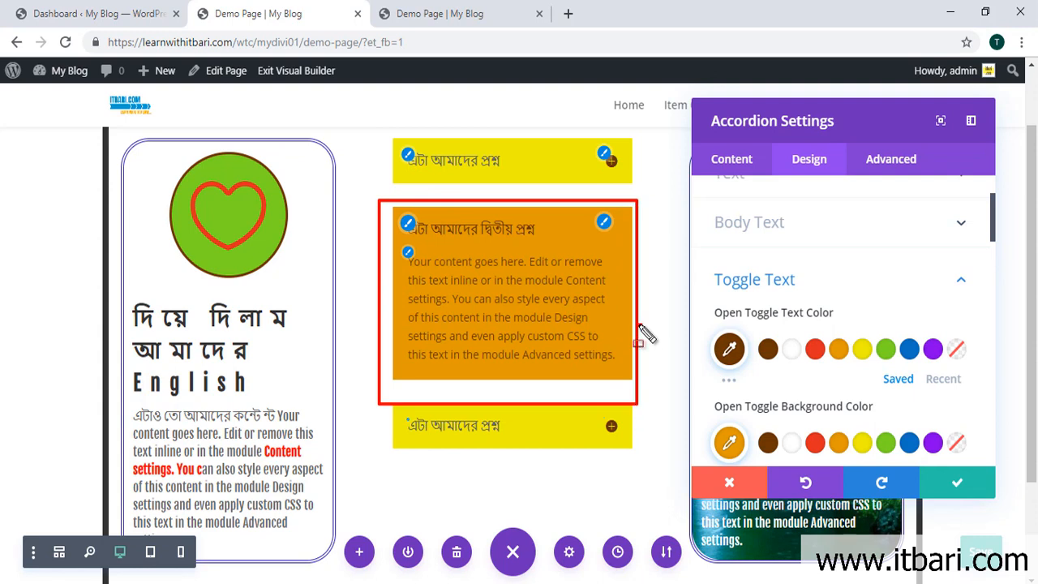
key("Escape")
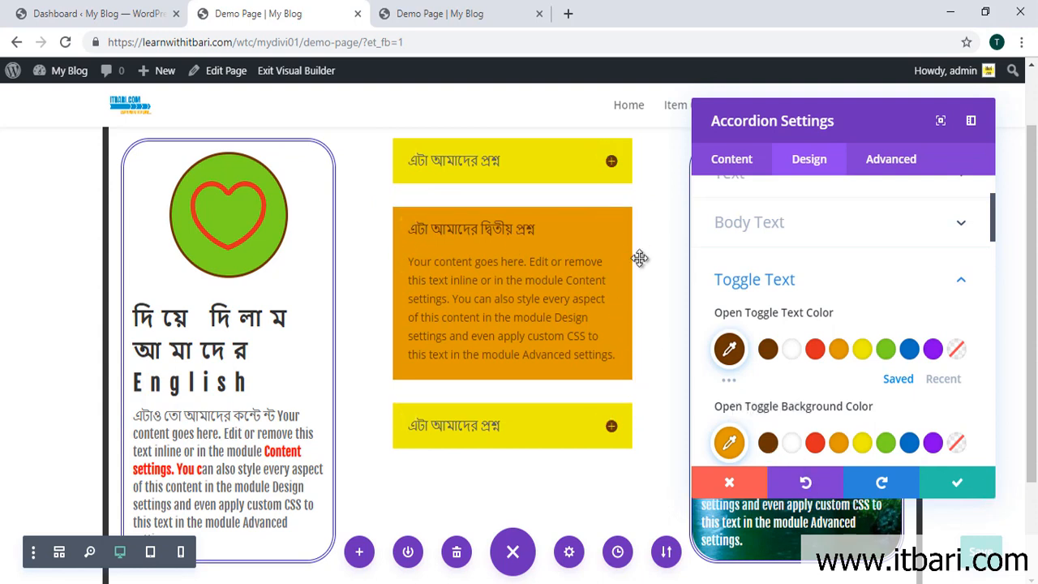
Expand the third and the first accordion items to compare their open backgrounds, and look over the remaining design options
left_click(610, 425)
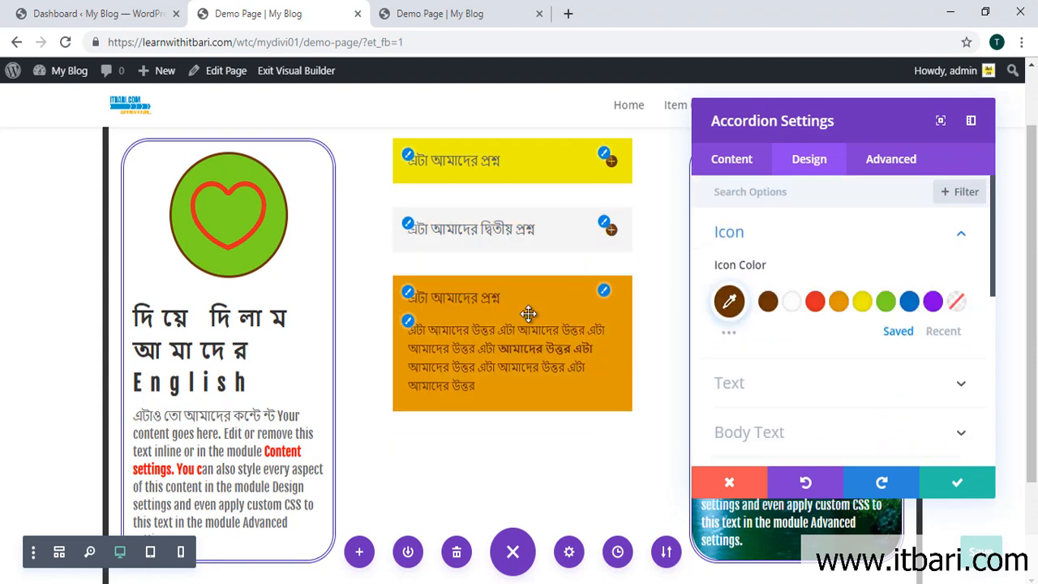
left_click(610, 159)
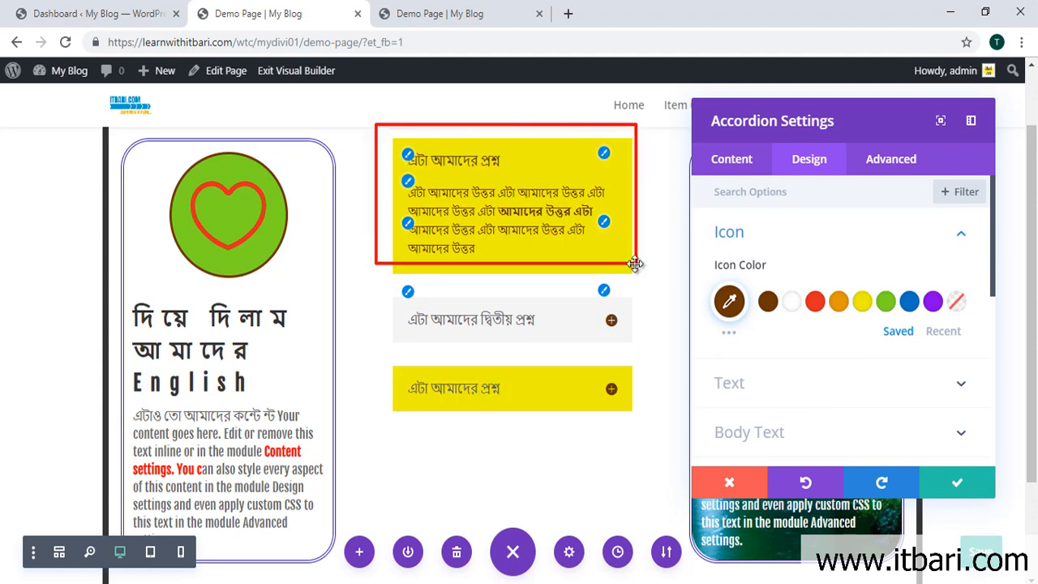
scroll(809, 369, "down", 2)
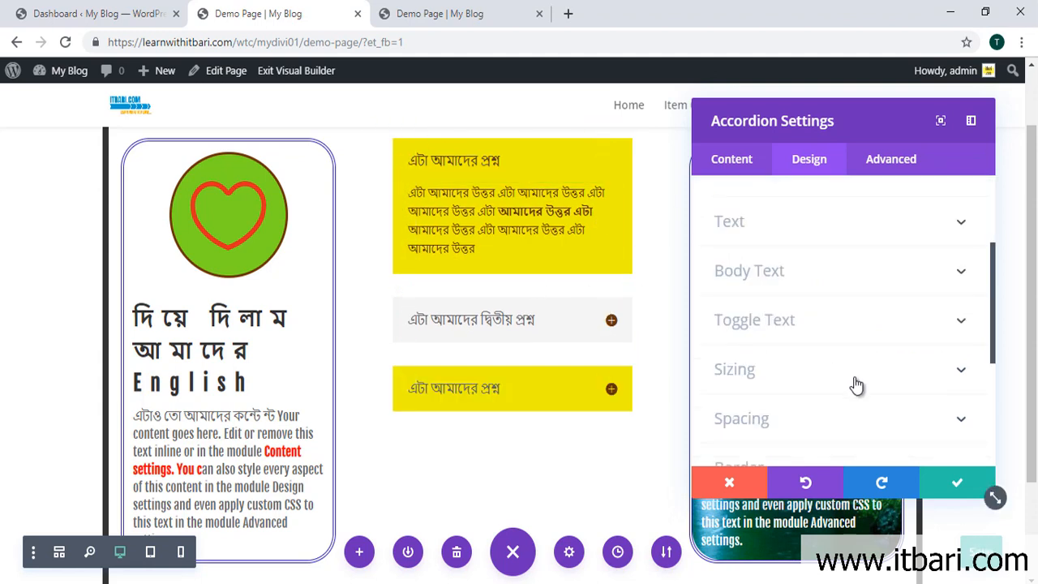
scroll(855, 388, "down", 1)
scroll(858, 382, "up", 3)
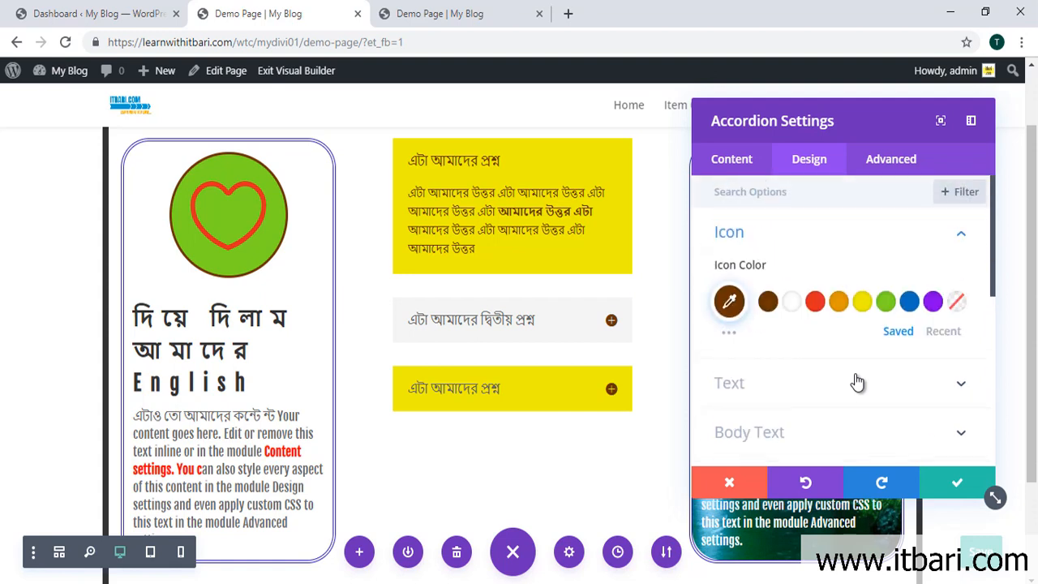
Review the accordion's advanced and content settings and save the module's changes
left_click(884, 166)
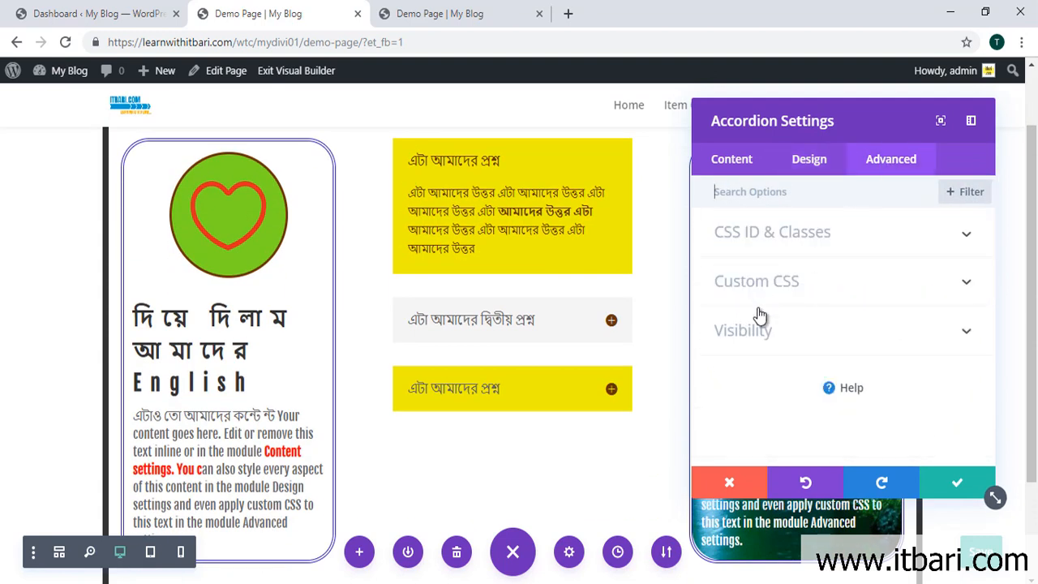
left_click(734, 161)
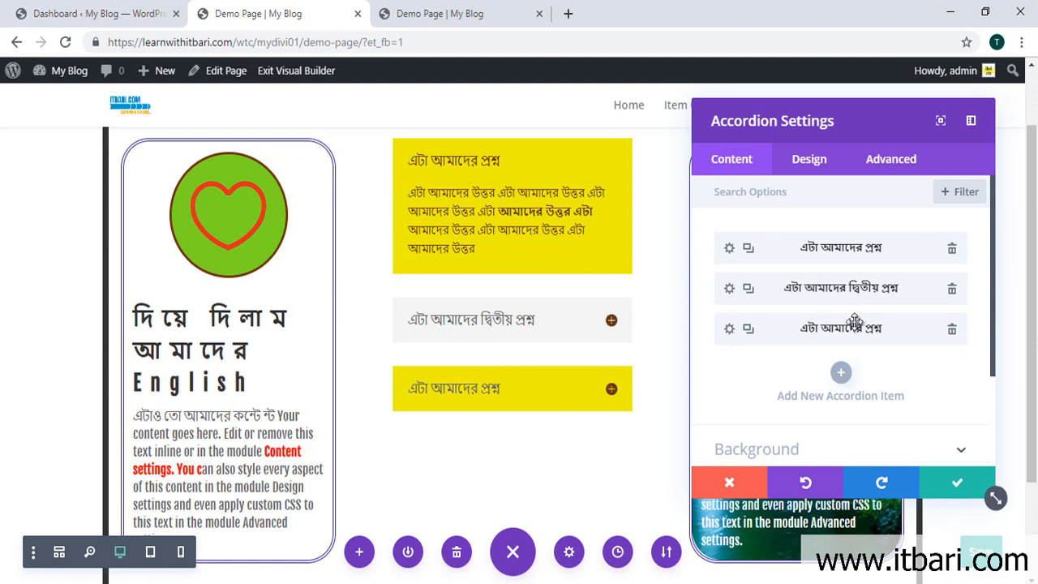
left_click(955, 484)
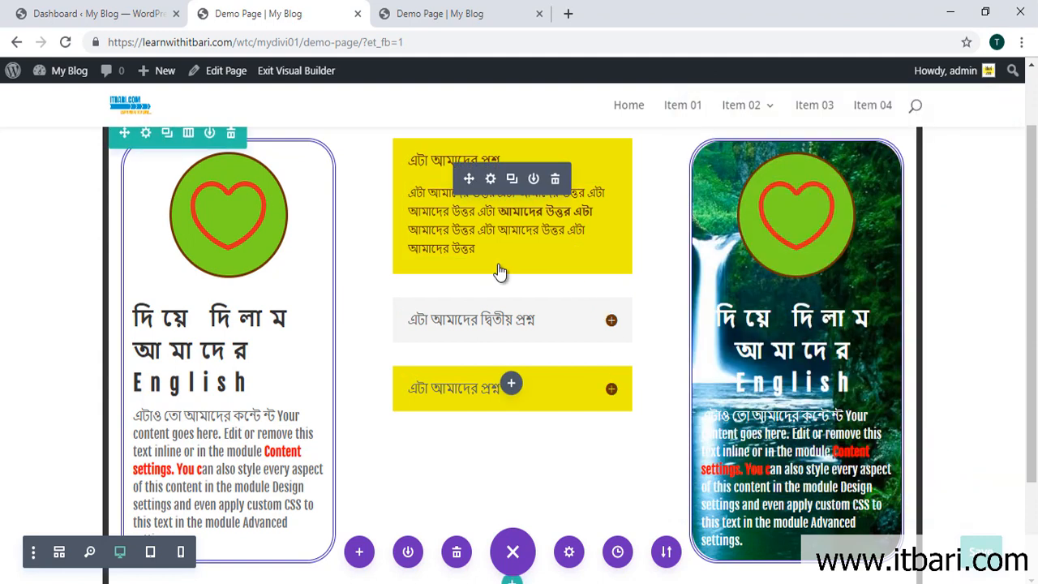
Add a new section with a single-column row below the existing section
scroll(499, 271, "down", 3)
scroll(503, 271, "up", 2)
scroll(633, 271, "down", 2)
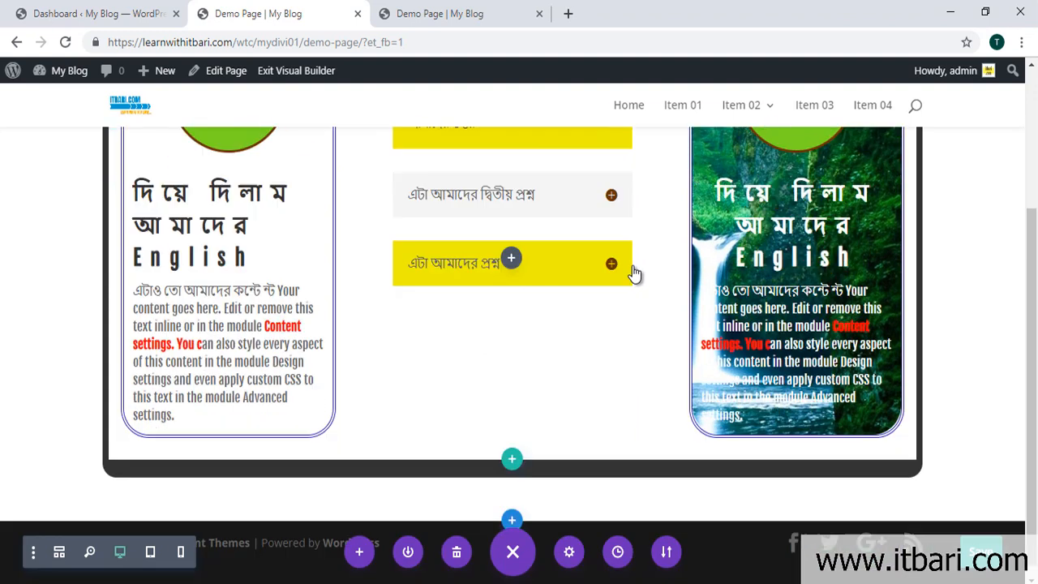
left_click(512, 510)
left_click(436, 462)
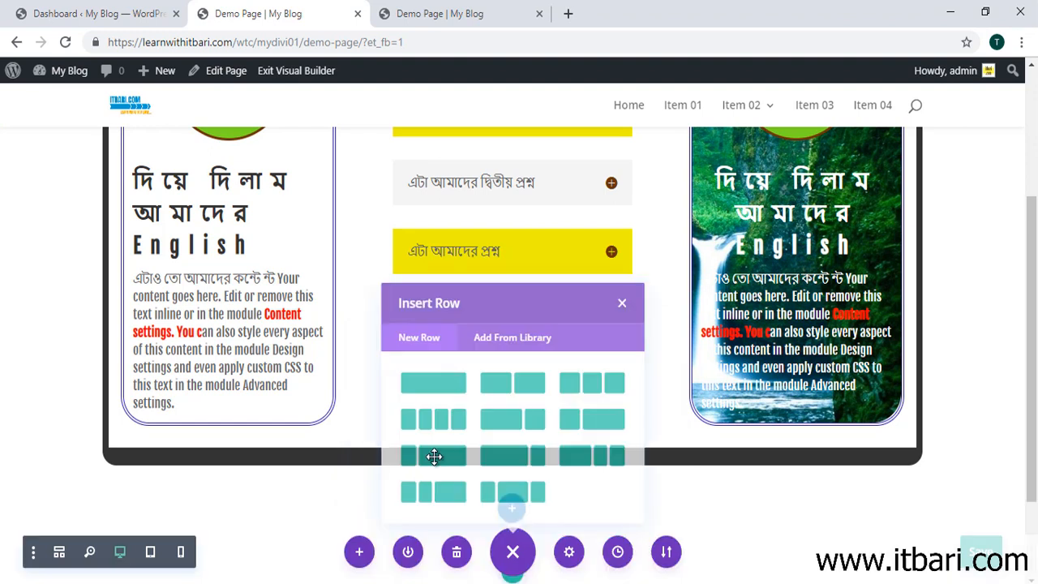
left_click(433, 406)
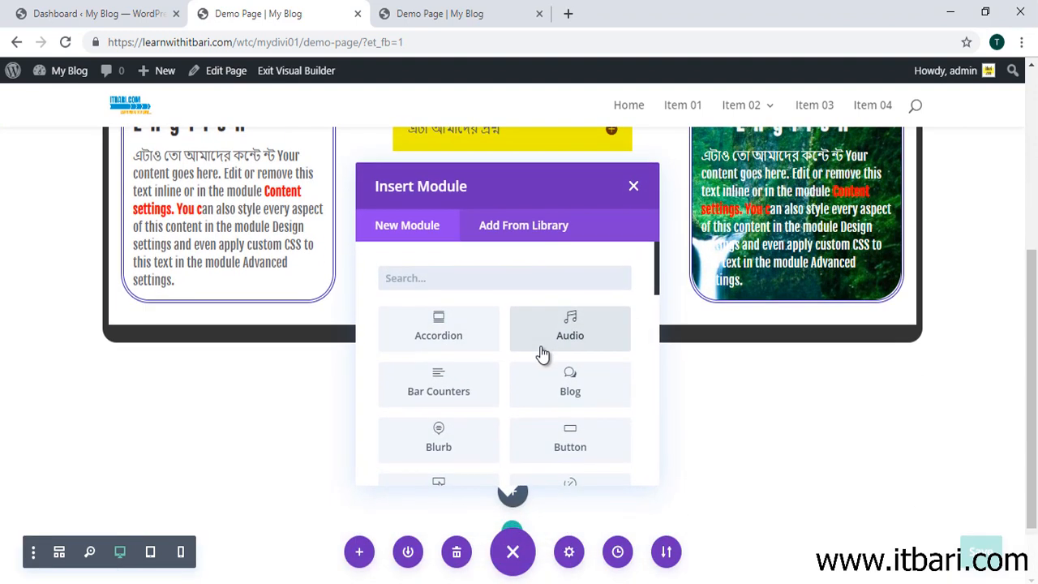
Insert an Audio module into the new single-column row
scroll(543, 357, "up", 5)
scroll(884, 332, "down", 4)
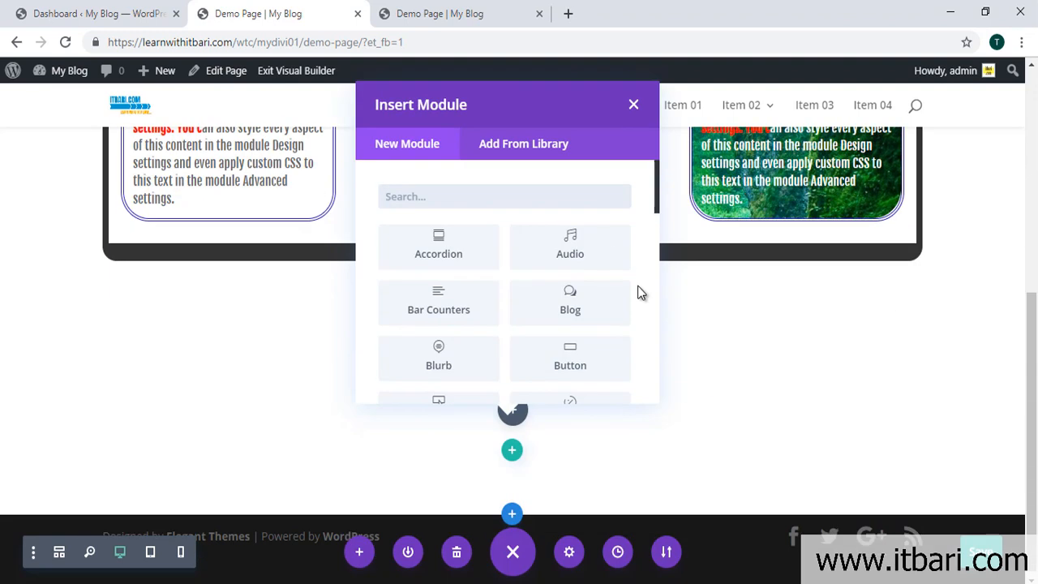
scroll(589, 255, "up", 1)
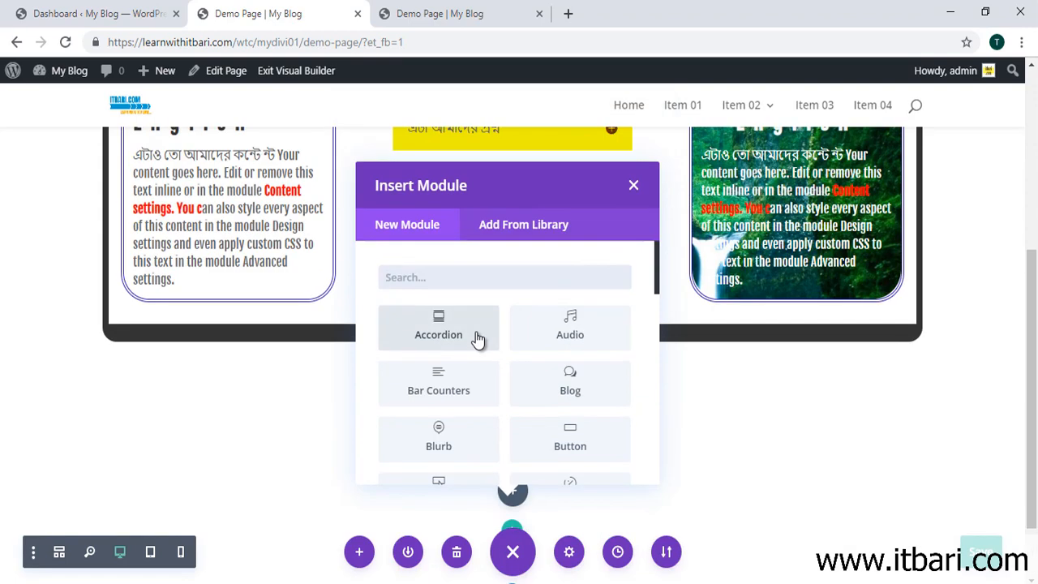
left_click(568, 341)
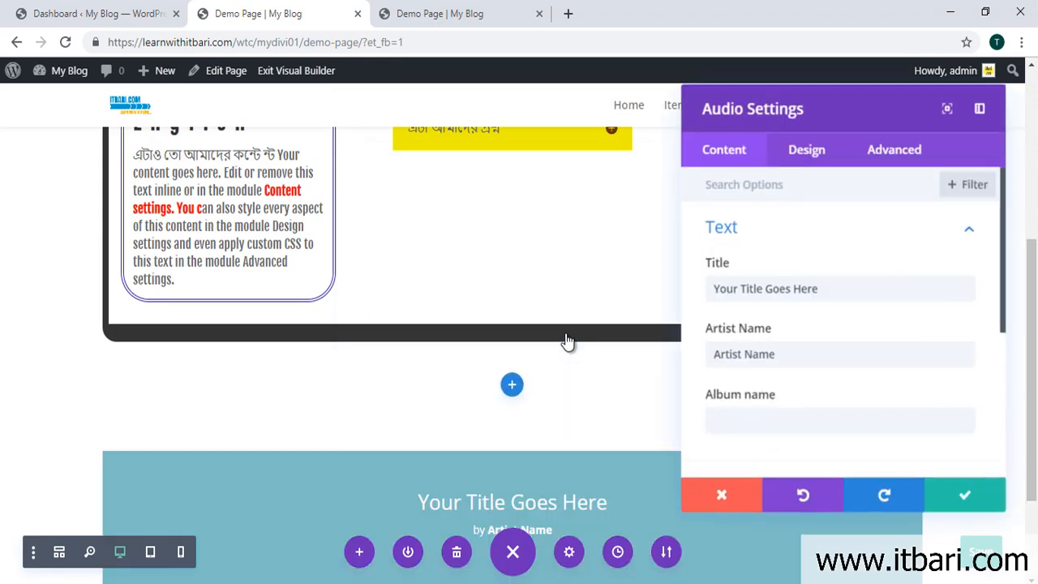
Replace the Audio module's title with "এটা আমাদের অডিও টাইটেল"
scroll(808, 308, "down", 2)
scroll(582, 419, "down", 1)
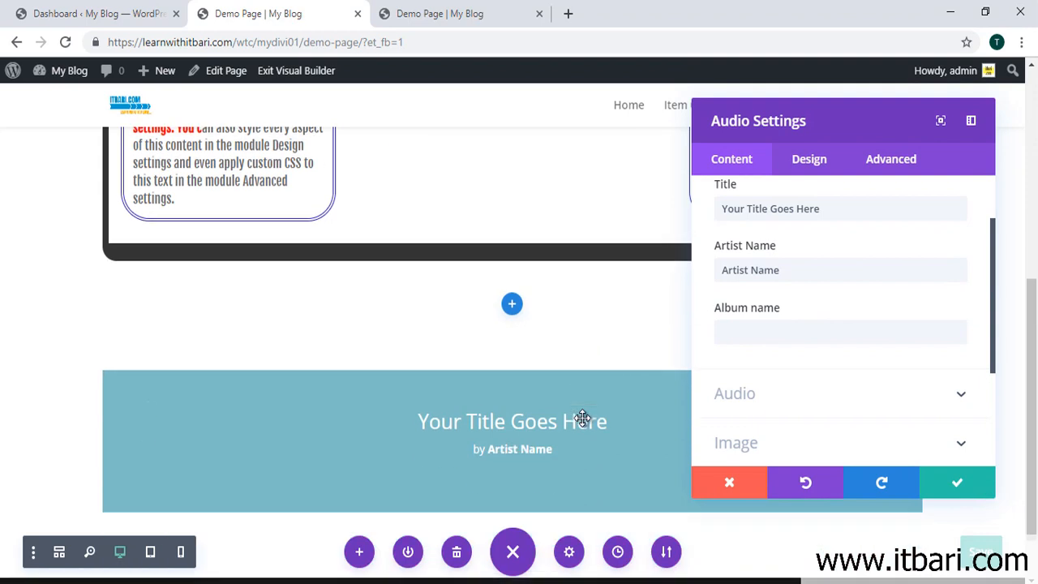
left_click_drag(830, 209, 546, 210)
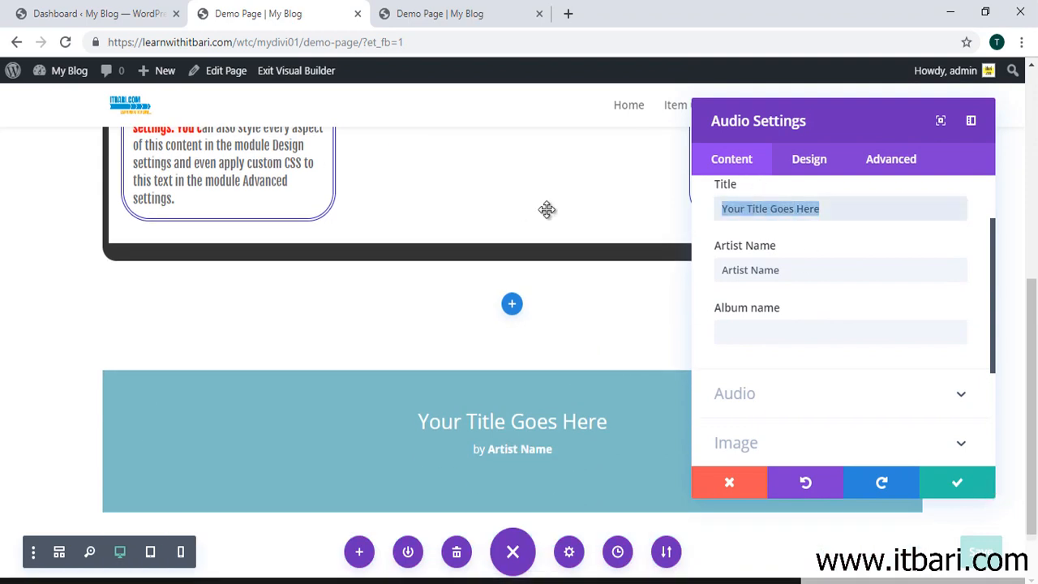
type("এটা আমাদের ")
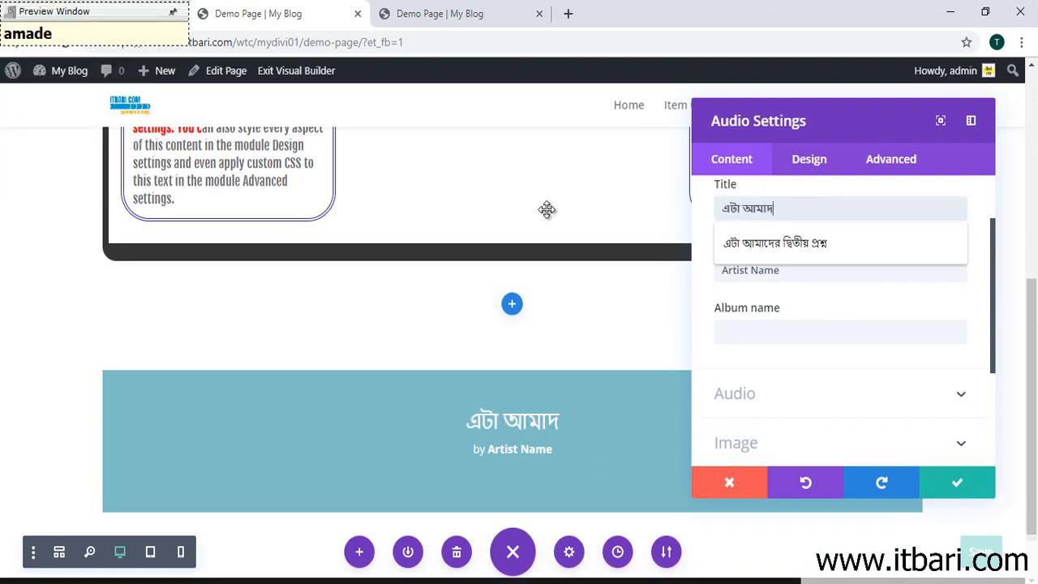
type("আডিও ")
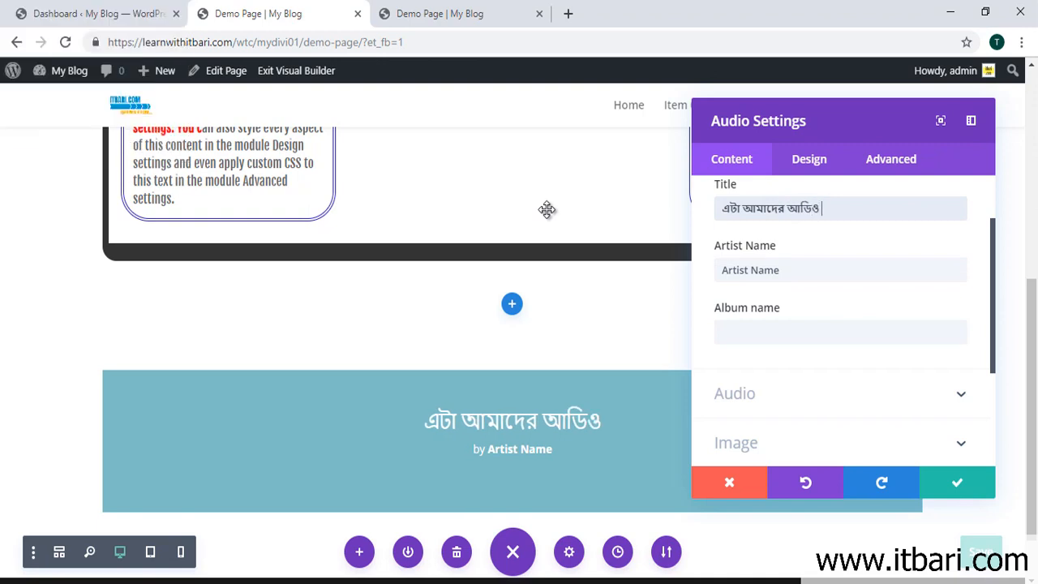
key("BackSpace")
key("BackSpace")
key("BackSpace")
key("BackSpace")
key("BackSpace")
type("অডিও ")
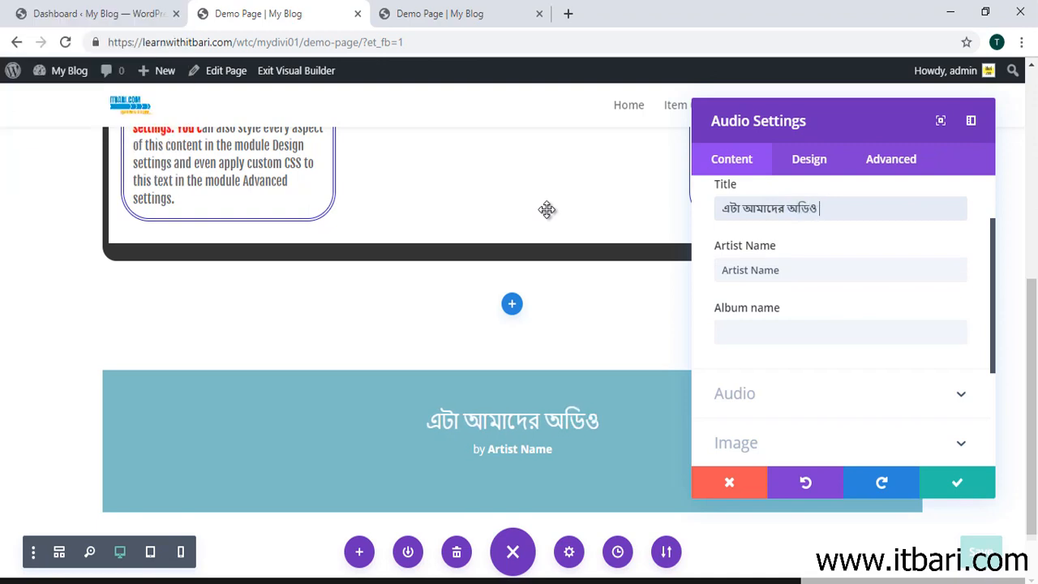
type("টাইটেল")
key("Left")
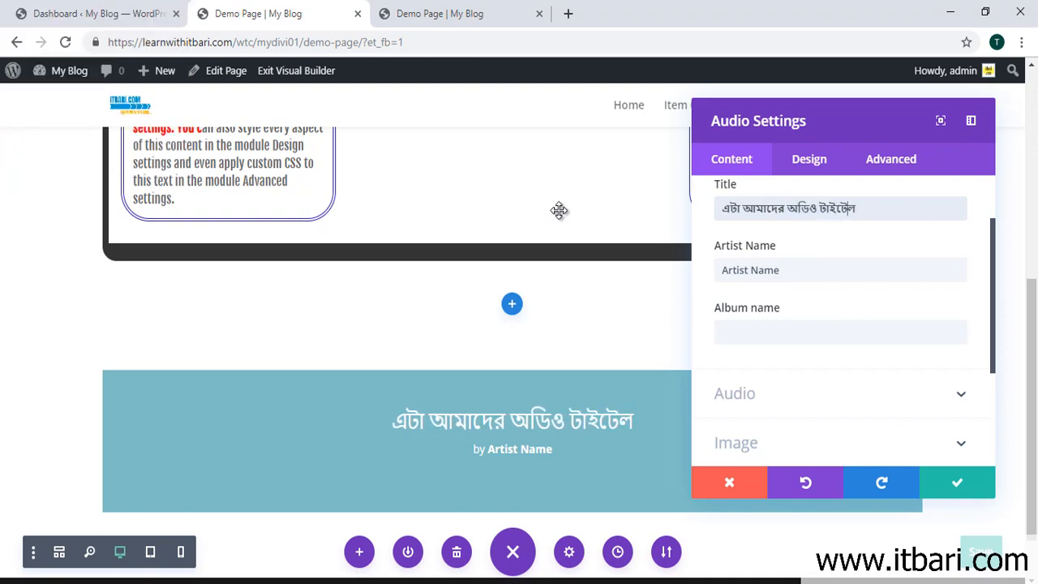
Open the audio file chooser for the module and locate the Bird Chirping Ringtone file in the Downloads > Audio folder
scroll(939, 357, "down", 2)
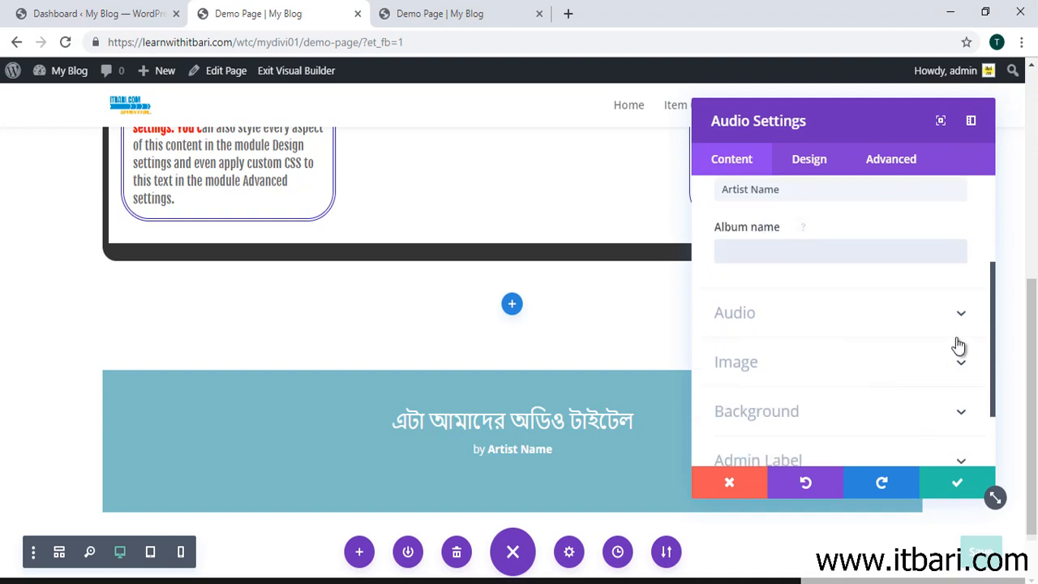
left_click(963, 323)
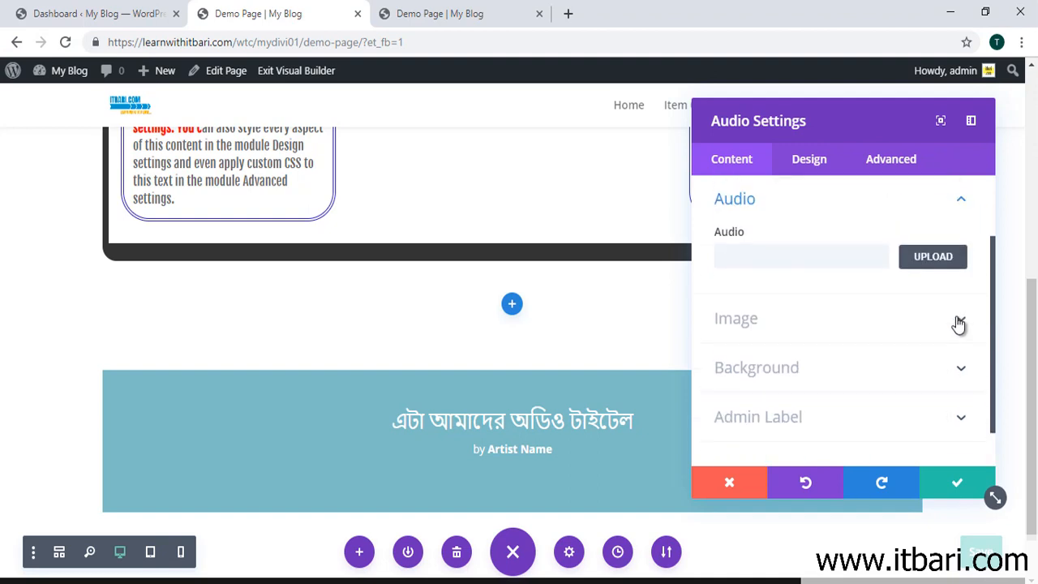
left_click(948, 261)
left_click(164, 582)
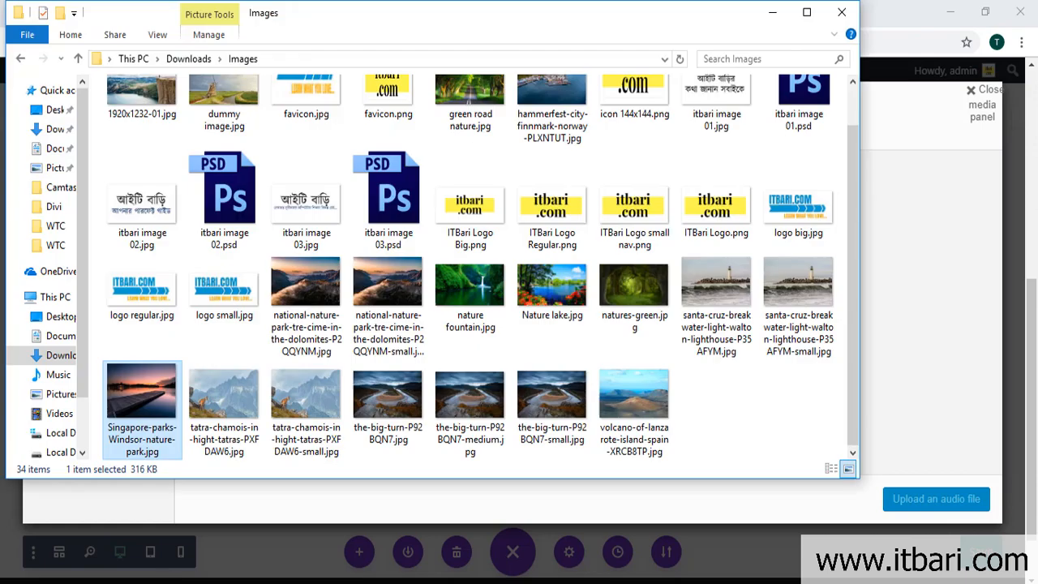
left_click(200, 65)
double_click(137, 108)
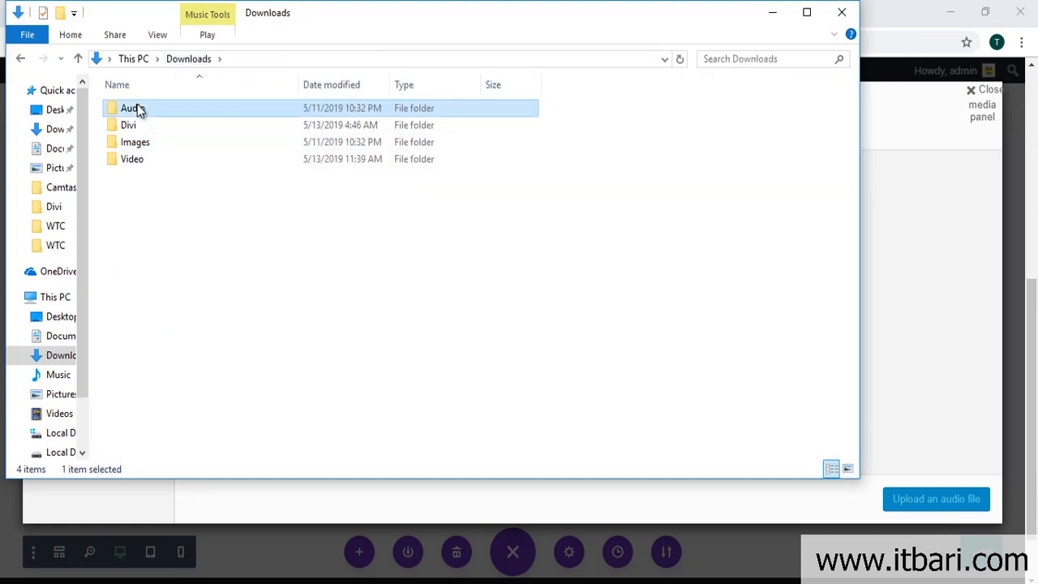
left_click(154, 111)
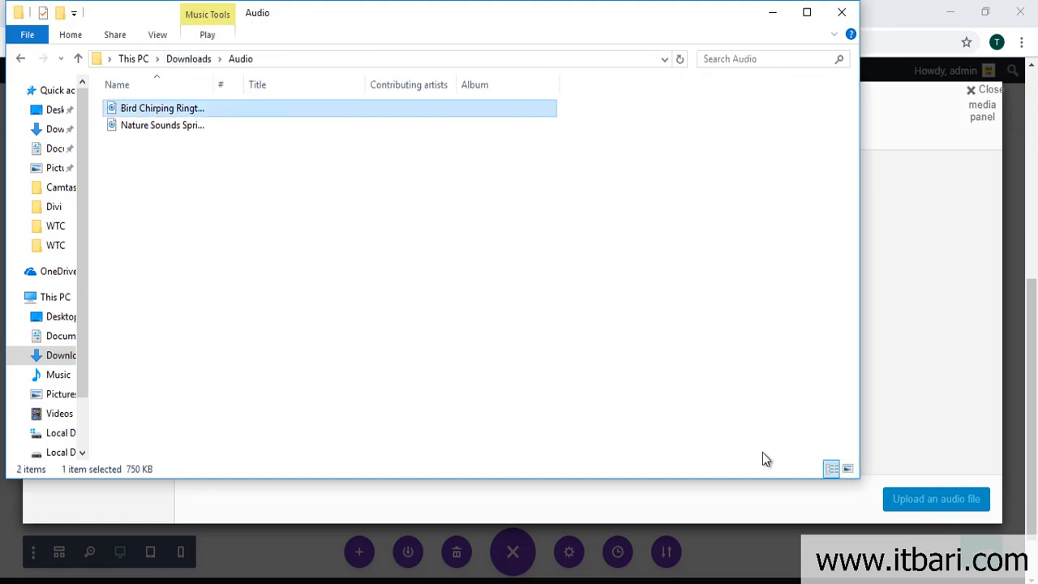
Upload the Bird Chirping Ringtone file to the media library and set it as the module's audio
left_click_drag(325, 21, 1037, 81)
left_click_drag(811, 4, 810, 25)
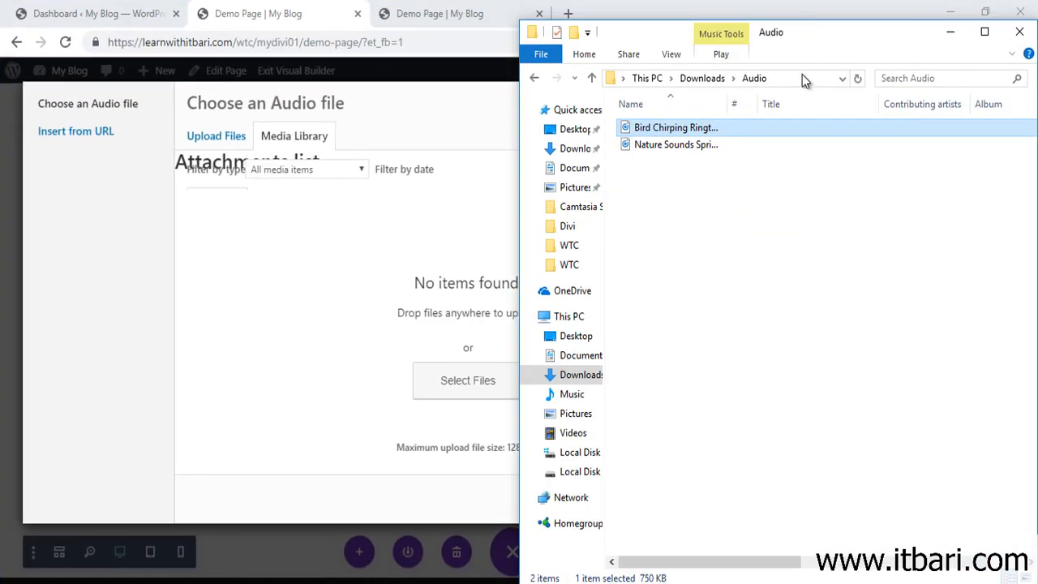
left_click_drag(668, 134, 411, 271)
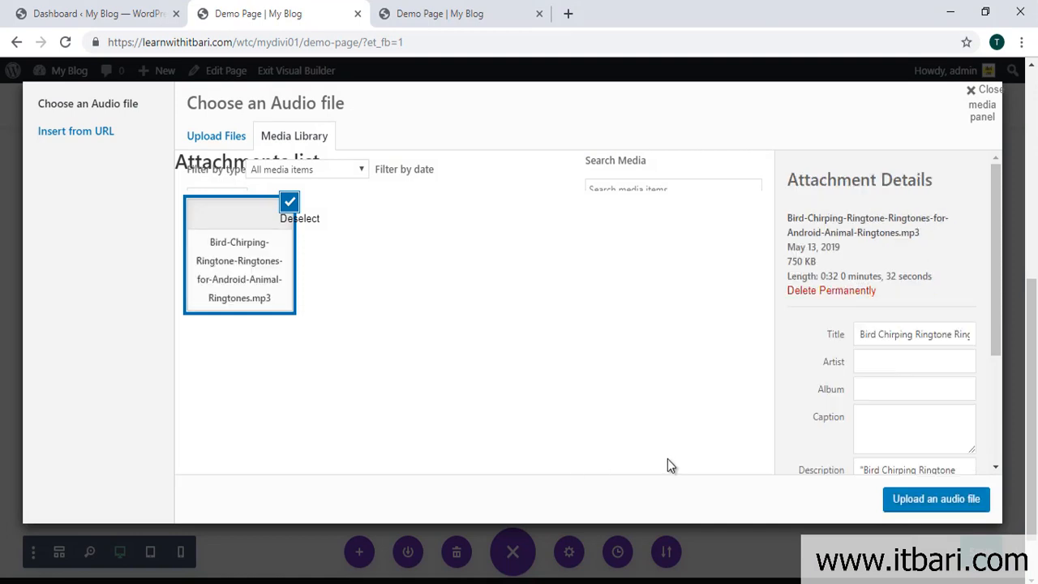
left_click(924, 499)
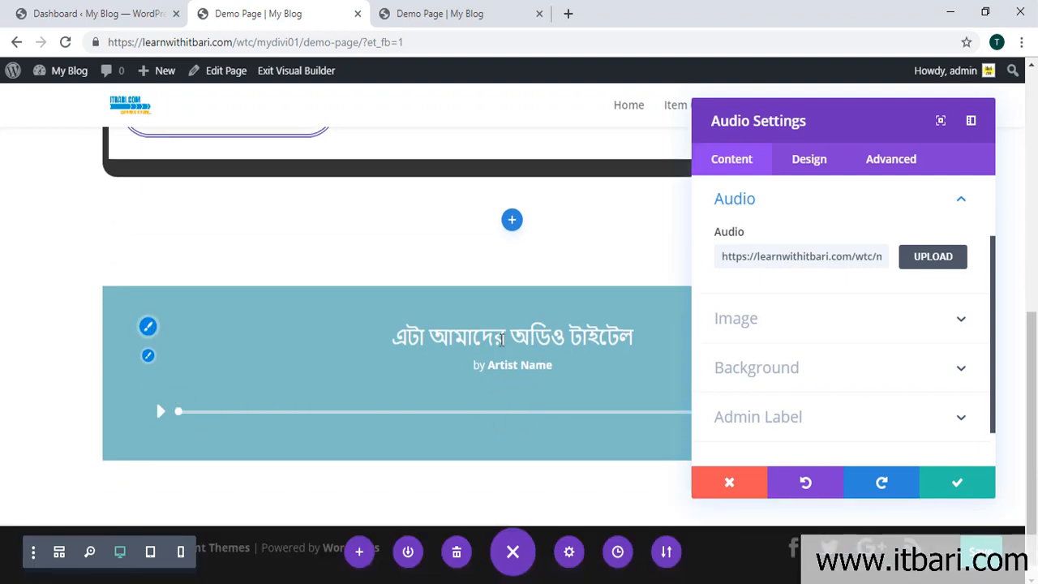
Add the default blue-to-teal background gradient to the Audio module
scroll(777, 374, "down", 1)
scroll(777, 373, "down", 1)
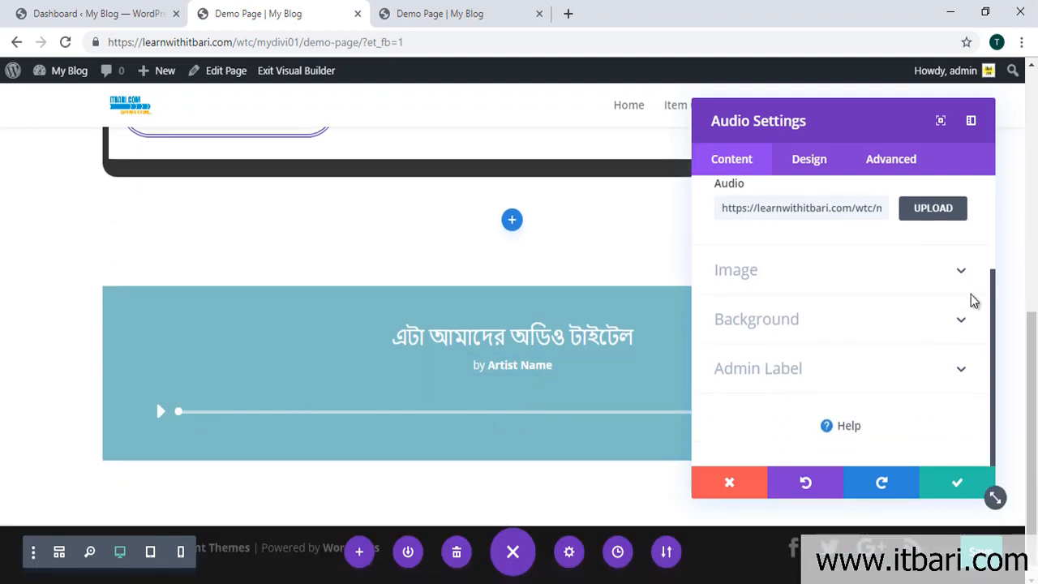
left_click(967, 276)
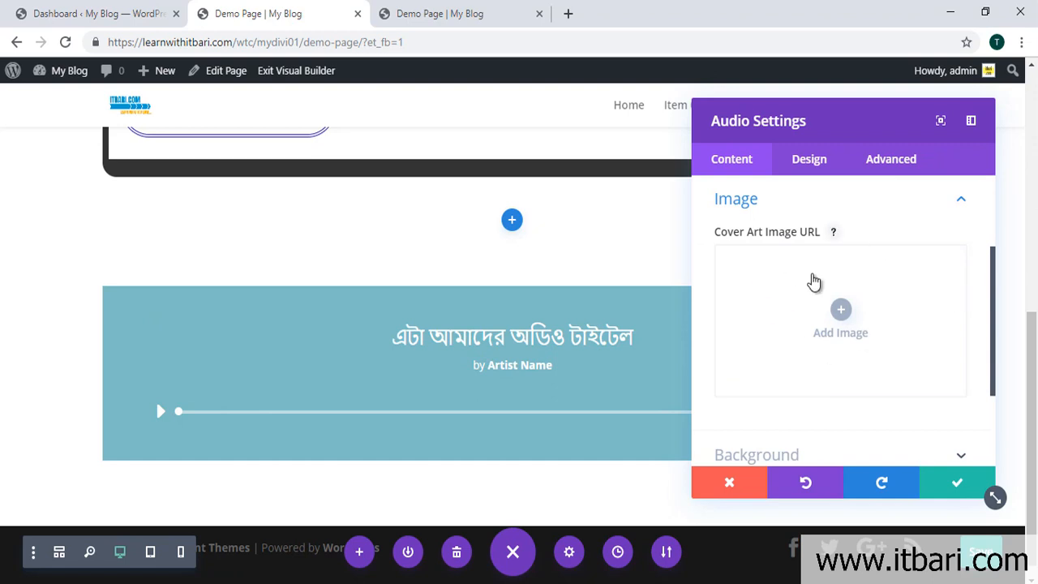
scroll(880, 342, "down", 2)
left_click(970, 386)
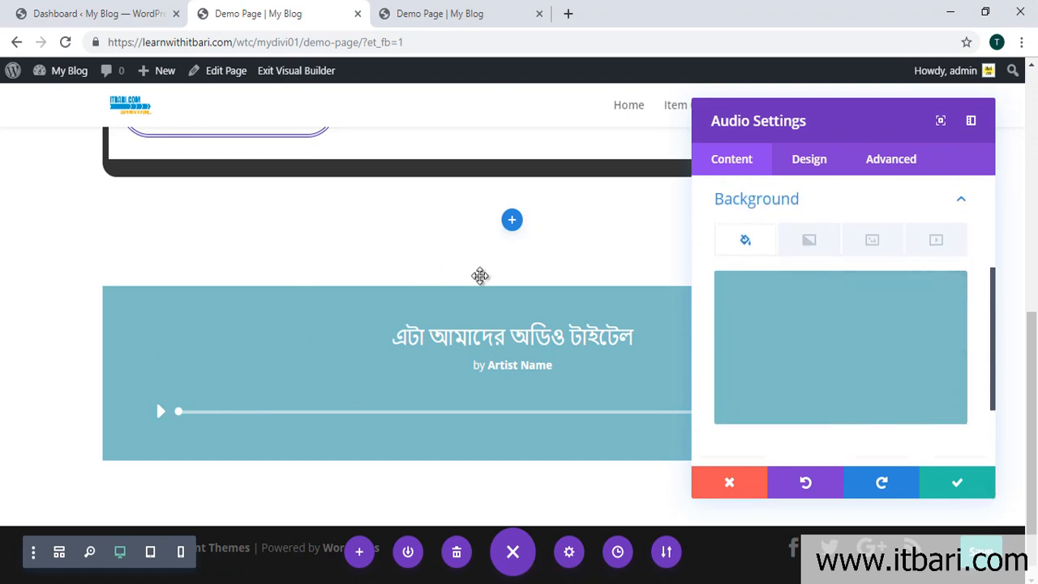
left_click(812, 237)
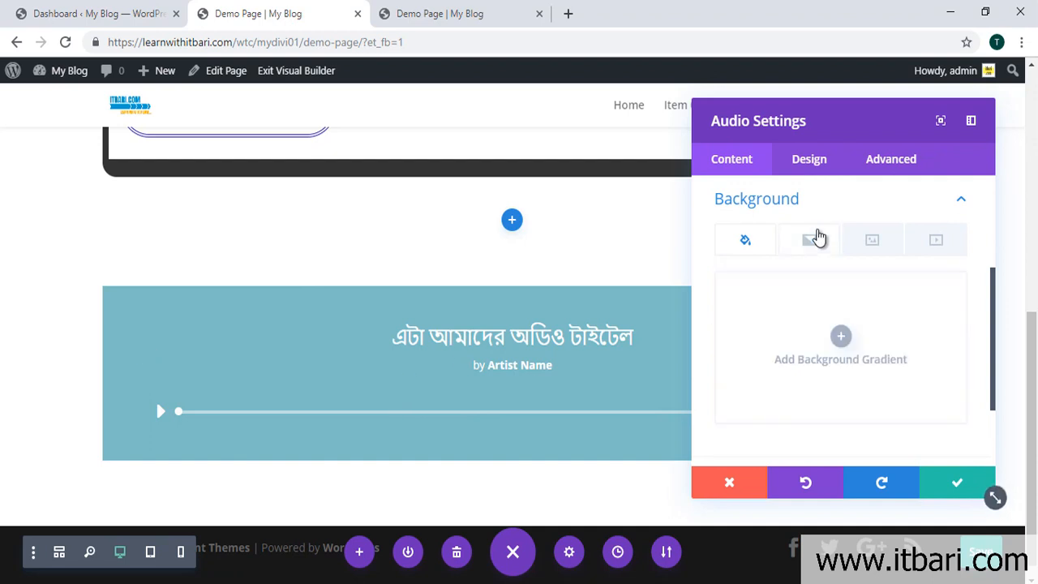
left_click(840, 339)
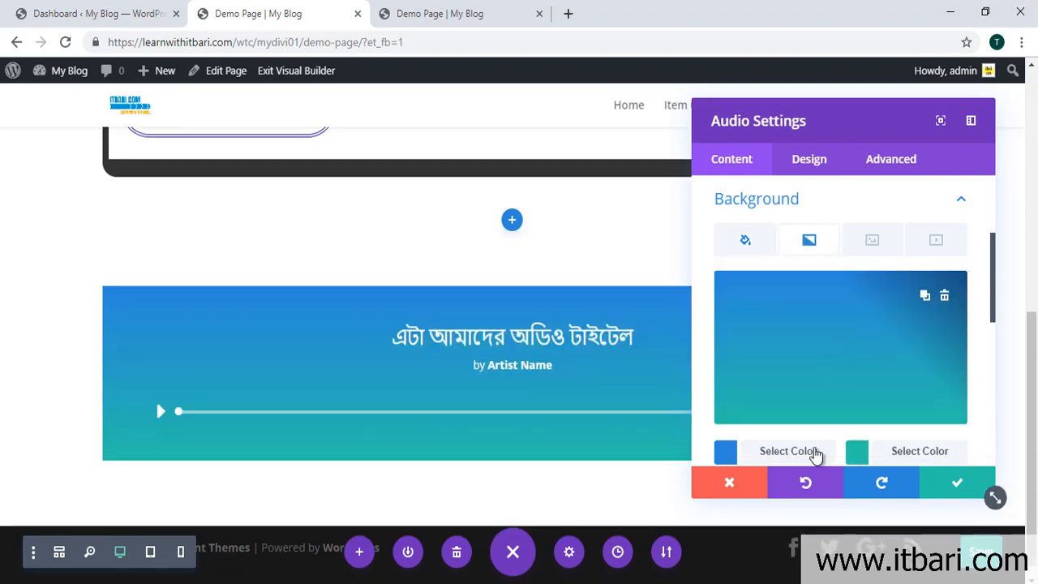
scroll(865, 376, "down", 2)
scroll(900, 352, "up", 2)
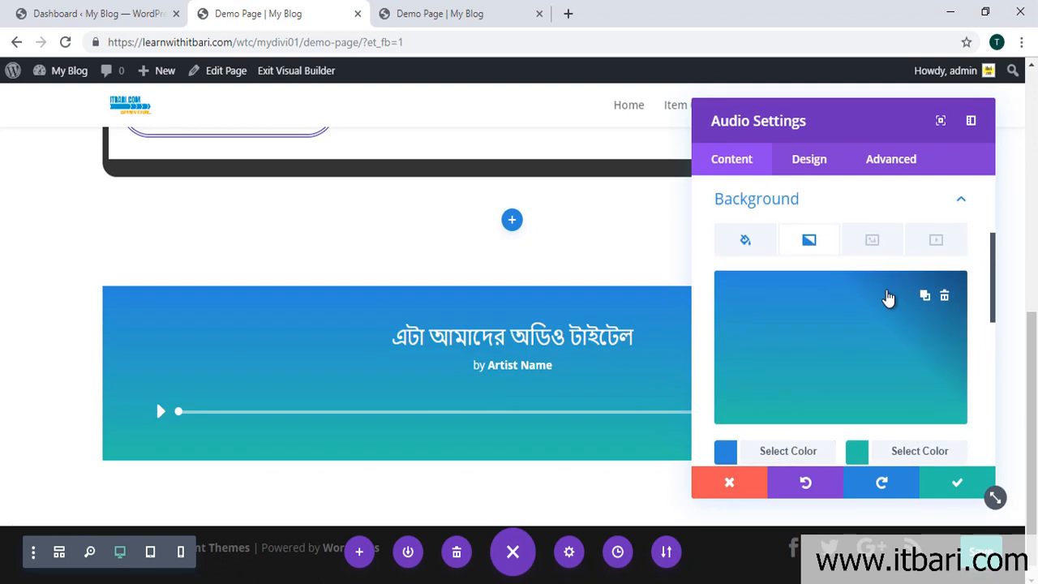
Try the Radial gradient type on the module's background and switch it back to Linear
scroll(872, 252, "down", 4)
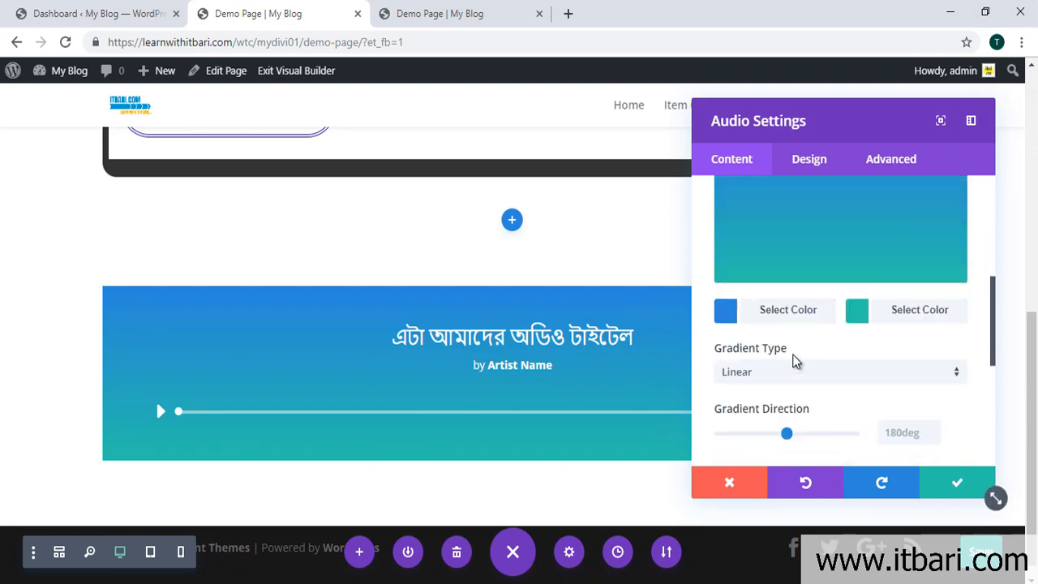
left_click(764, 357)
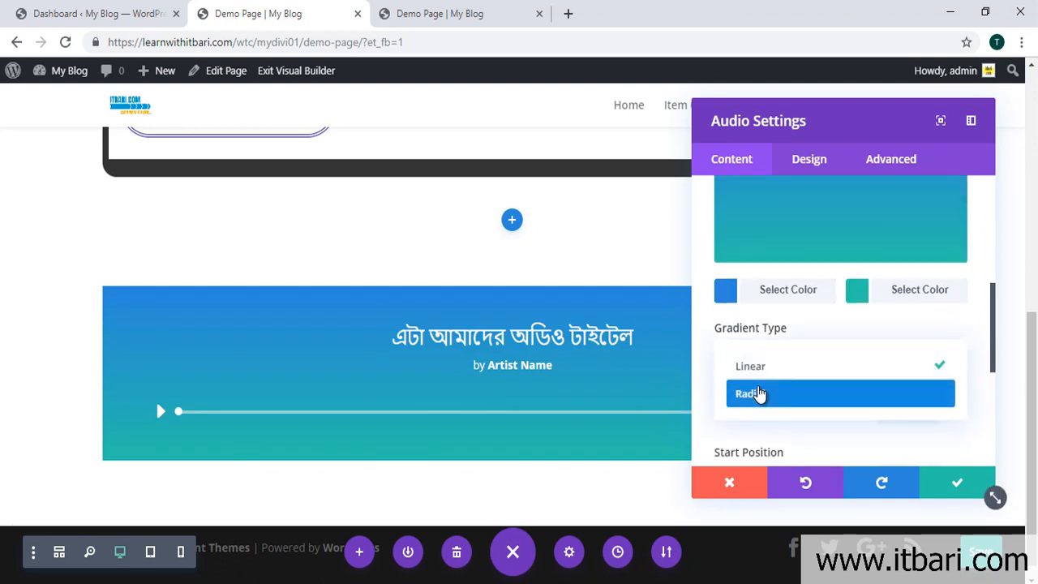
left_click(760, 394)
left_click(775, 354)
left_click(755, 367)
Look over the remaining background gradient options and the module's title, artist and album text fields
scroll(826, 369, "down", 4)
scroll(824, 372, "up", 1)
scroll(641, 381, "up", 3)
scroll(583, 372, "down", 3)
scroll(583, 373, "down", 1)
scroll(811, 331, "up", 5)
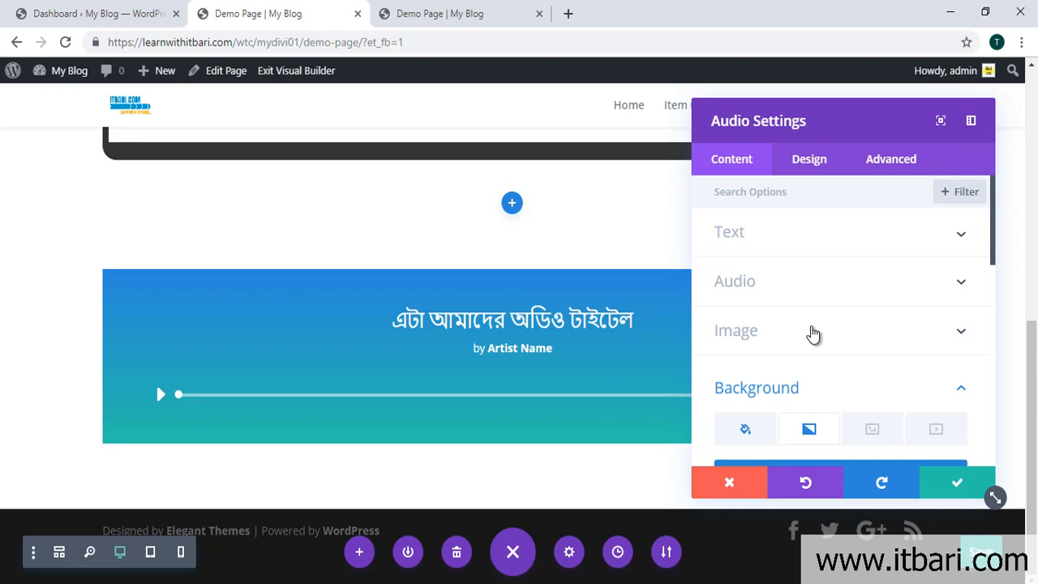
left_click(966, 233)
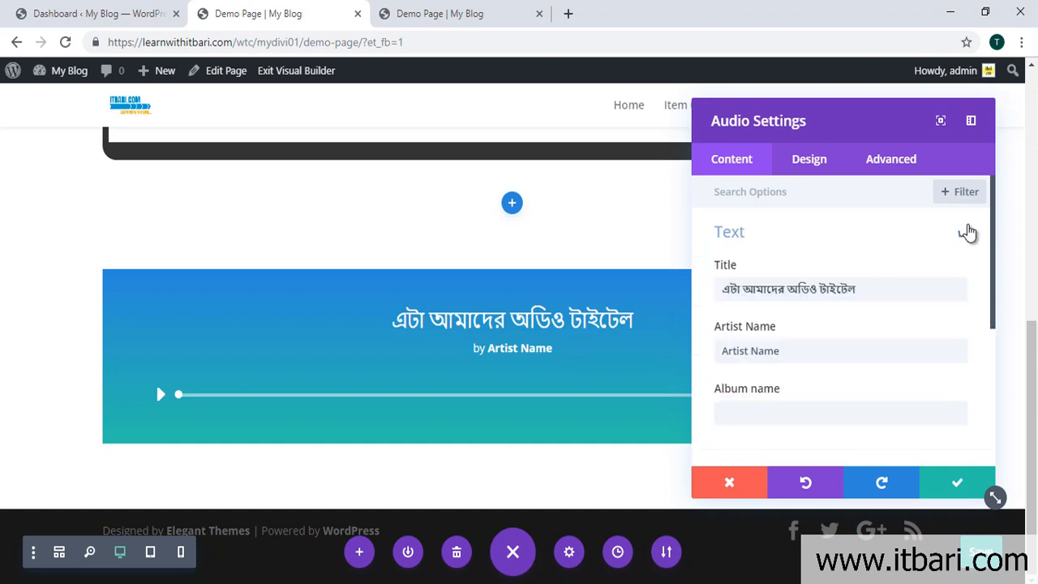
scroll(765, 317, "down", 2)
scroll(799, 269, "up", 2)
Try left text orientation in the Audio module's design settings and return it to centered
left_click(811, 161)
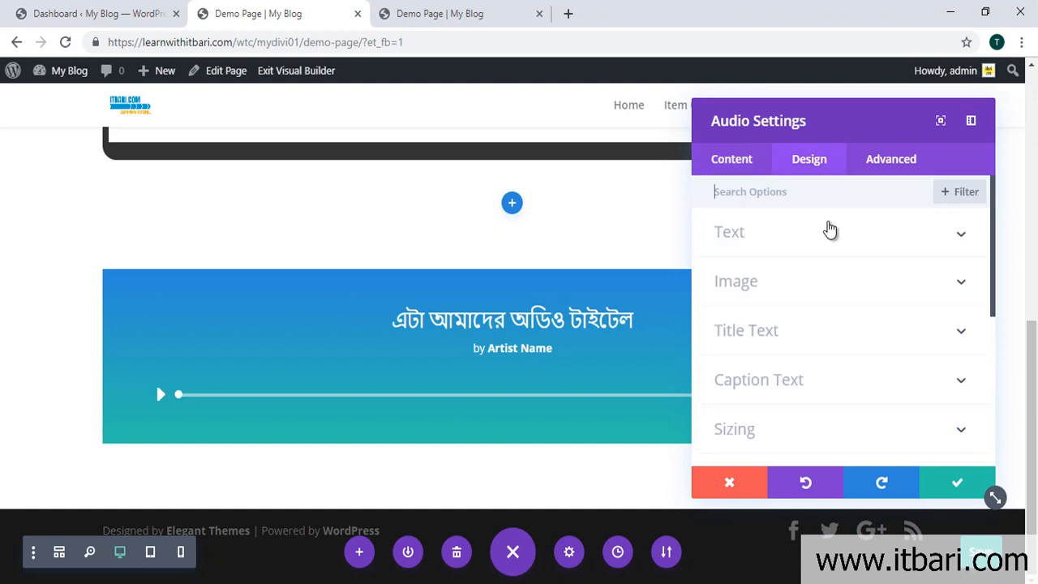
left_click(962, 236)
scroll(803, 320, "down", 1)
scroll(784, 303, "up", 1)
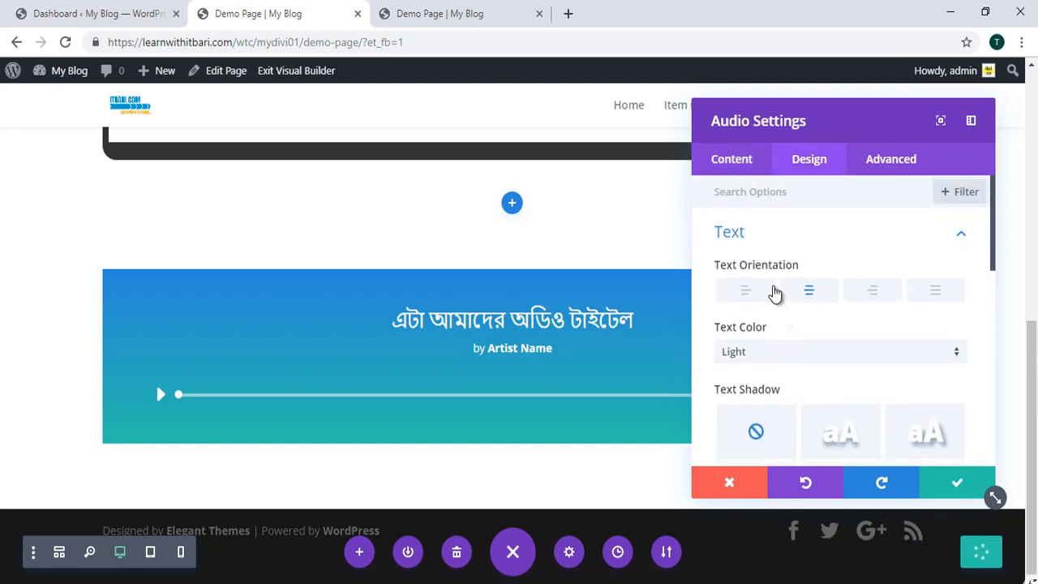
left_click(746, 289)
left_click(809, 292)
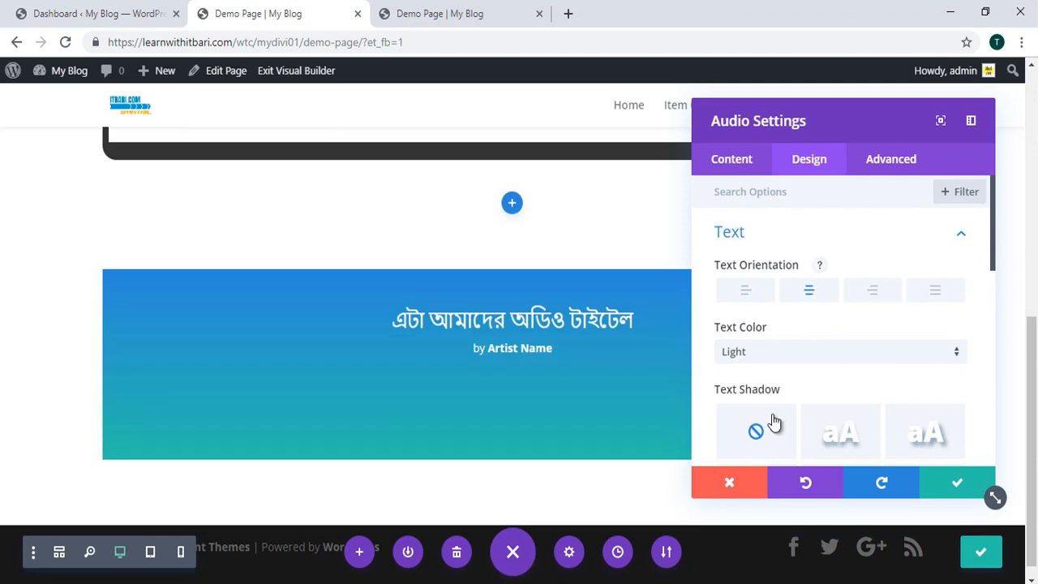
Try the other text color option for the Audio module and set it back to Light
left_click(766, 357)
left_click(747, 395)
left_click(753, 354)
left_click(753, 367)
Review the text shadow and image adjustment options in the design settings and save the Audio module's changes
scroll(766, 375, "down", 2)
scroll(827, 316, "down", 2)
left_click(945, 336)
mouse_move(720, 259)
left_mouse_down()
mouse_move(746, 261)
mouse_move(717, 259)
left_mouse_up()
scroll(830, 347, "down", 2)
scroll(757, 403, "down", 2)
scroll(762, 381, "up", 5)
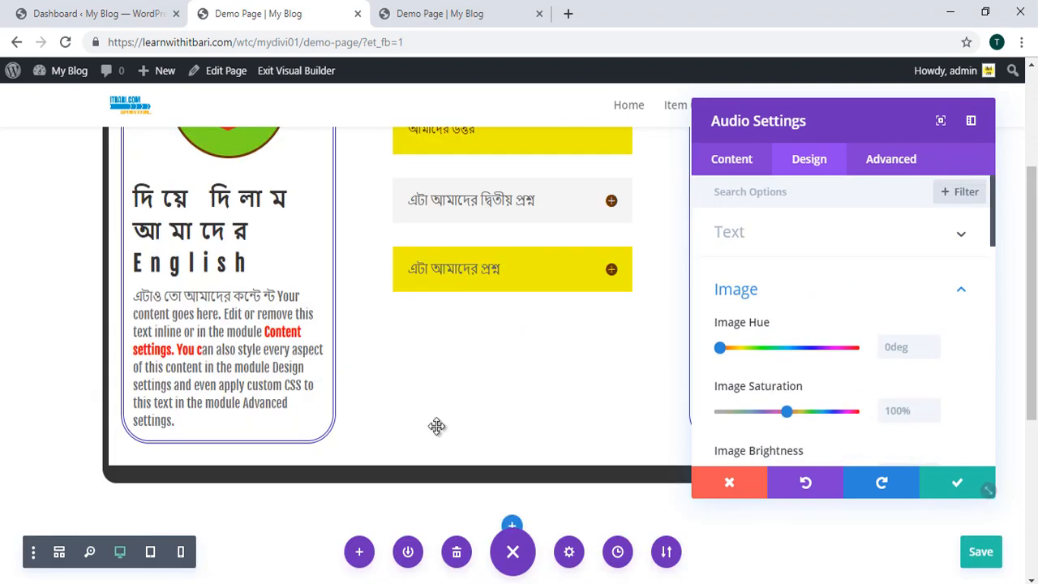
left_click(957, 483)
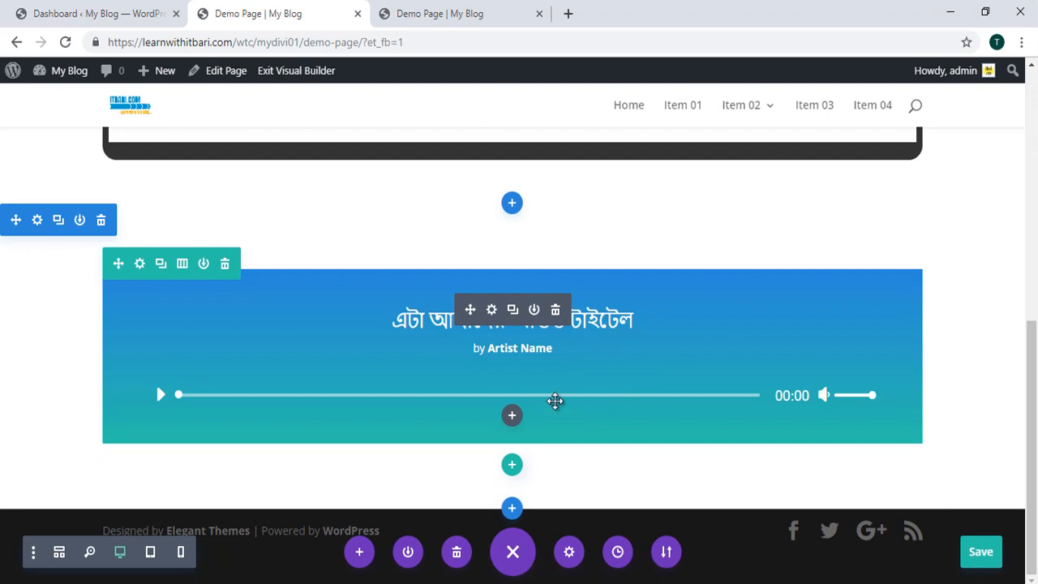
Browse the list of modules available for insertion below the audio player and close it without adding one
left_click(512, 416)
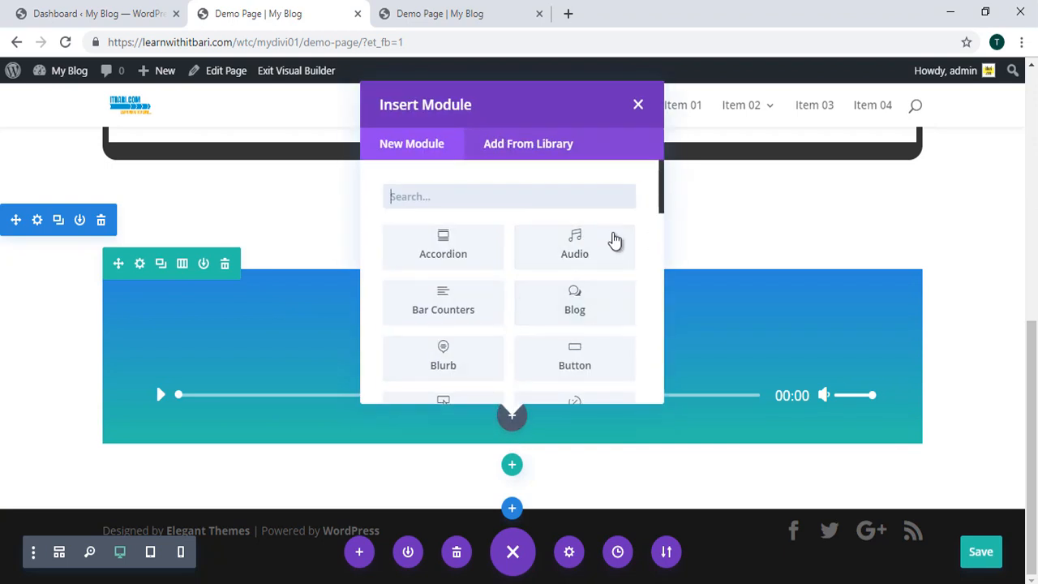
scroll(574, 313, "down", 1)
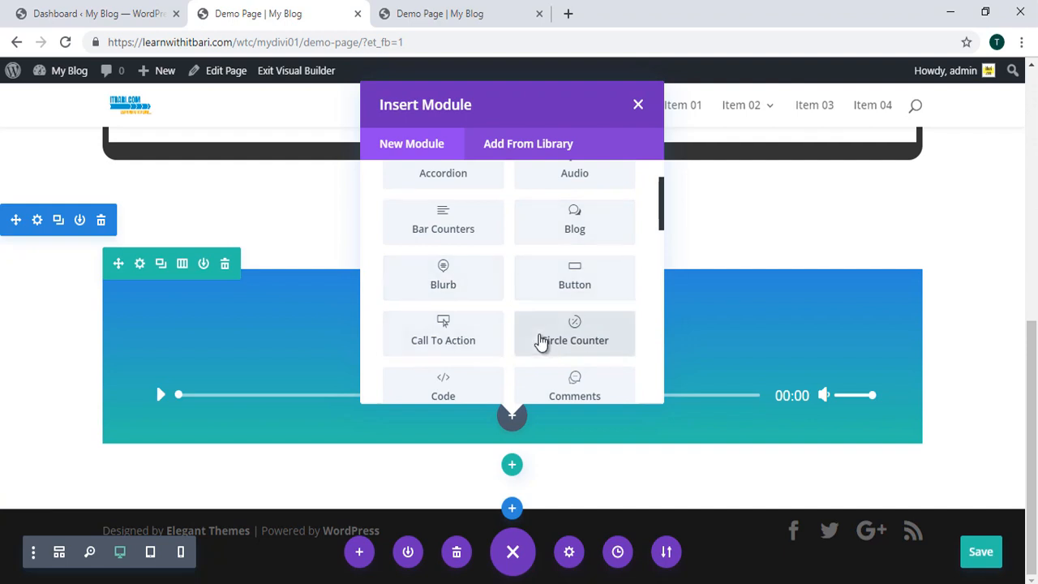
scroll(550, 341, "up", 1)
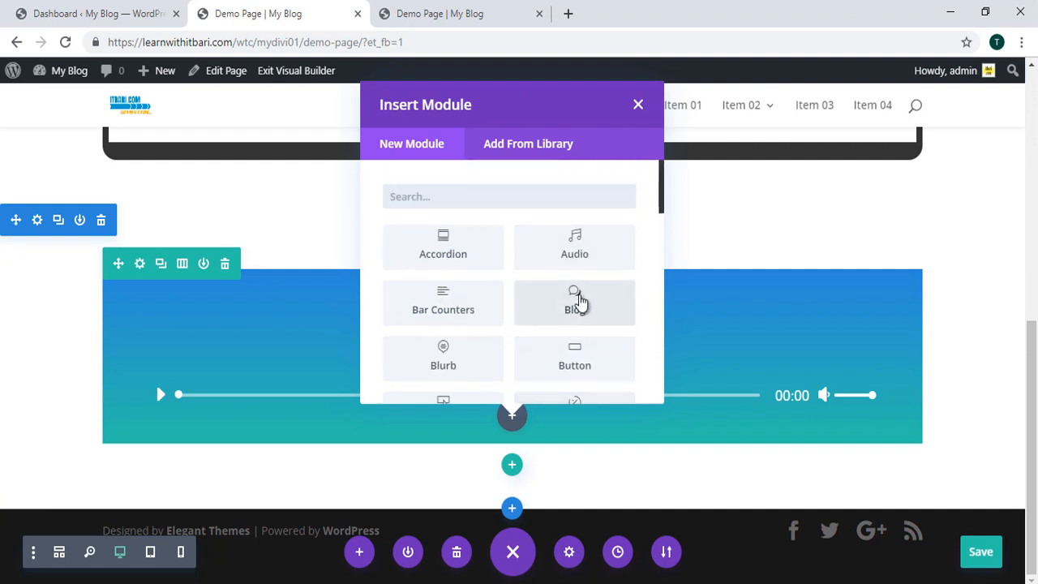
scroll(579, 301, "down", 3)
scroll(579, 301, "up", 3)
scroll(582, 302, "down", 10)
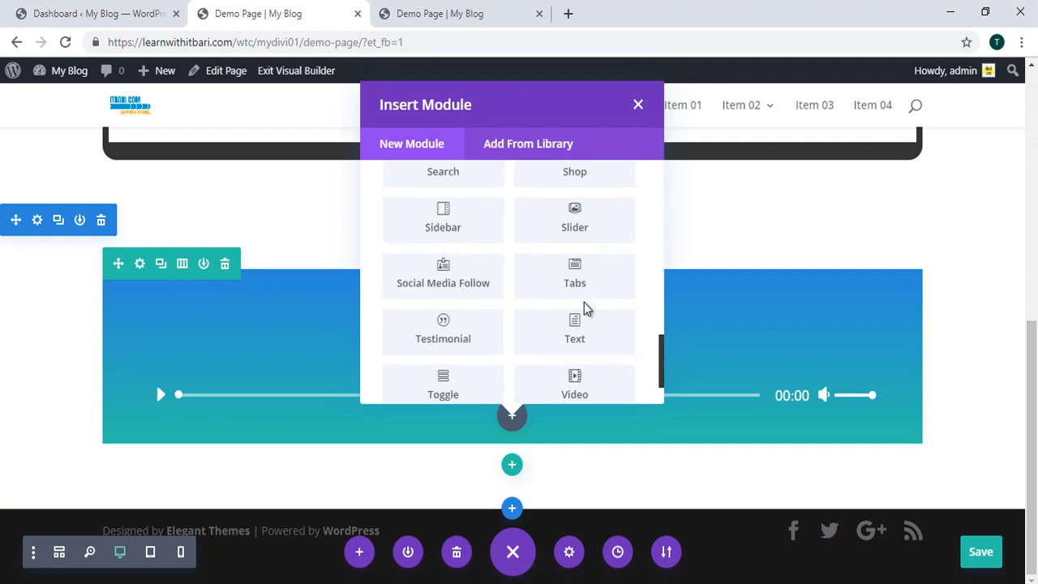
scroll(583, 305, "up", 8)
scroll(584, 309, "up", 3)
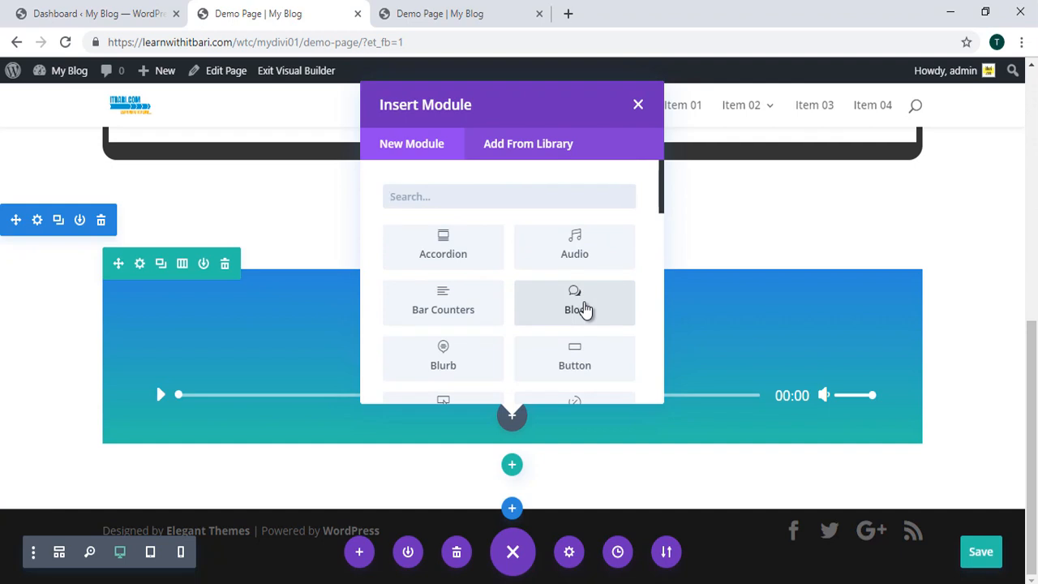
scroll(584, 308, "down", 3)
scroll(586, 309, "down", 3)
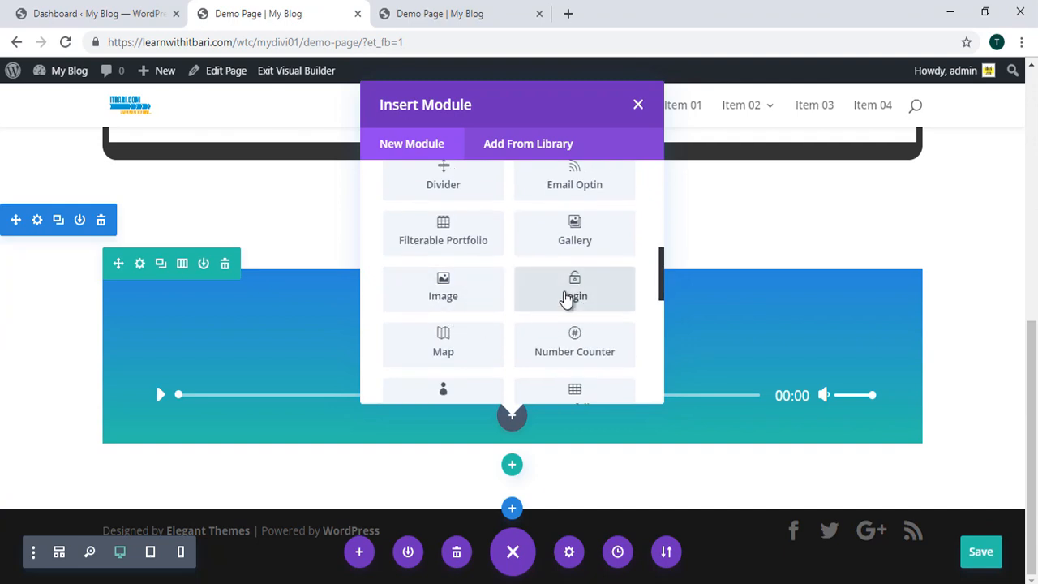
scroll(568, 299, "up", 5)
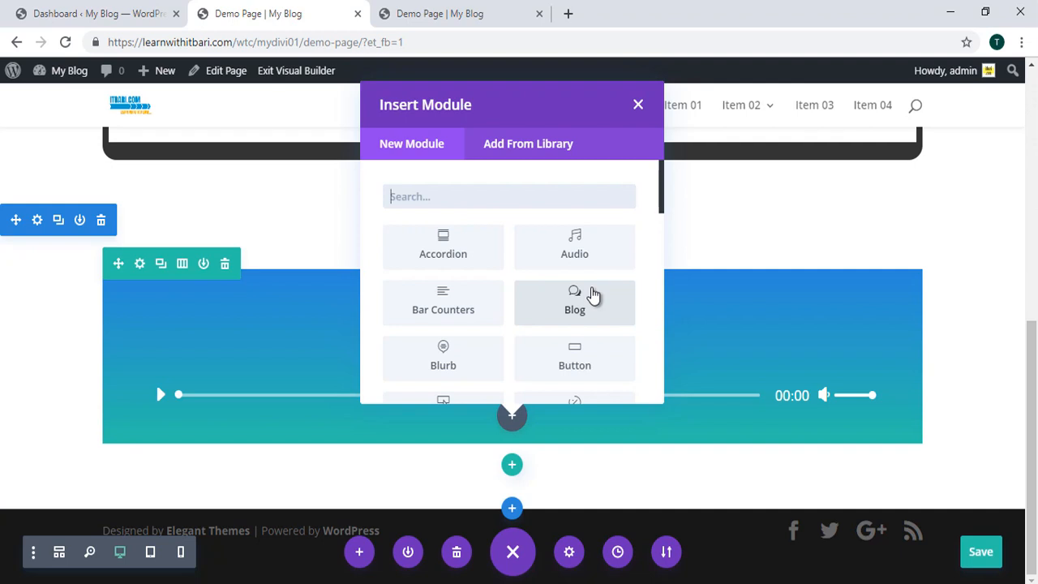
left_click(639, 106)
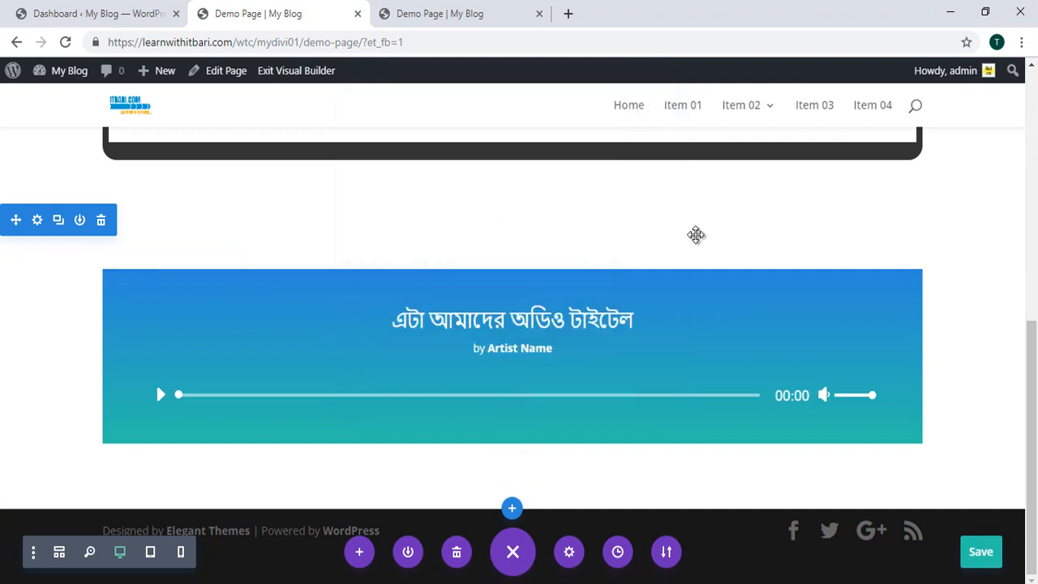